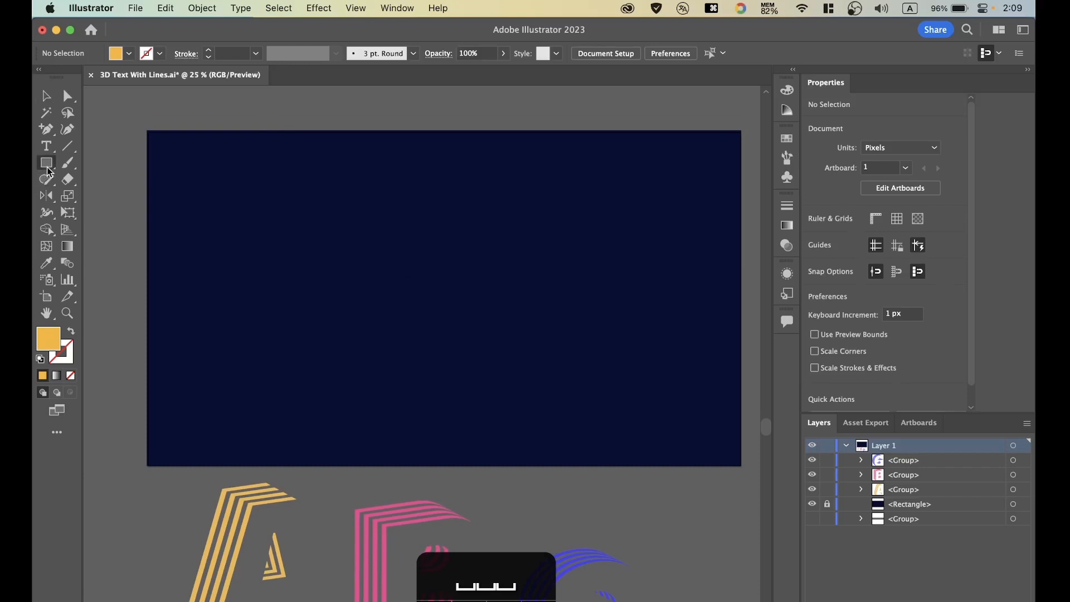
Create a rectangle 20 px wide and 500 px high on the dark artboard.
click(297, 259)
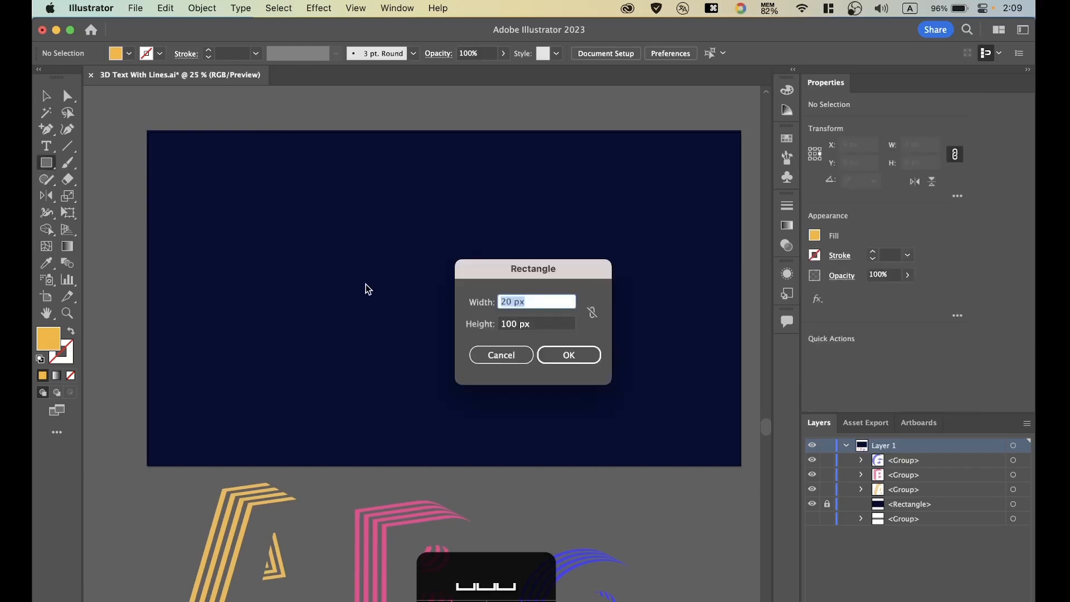
key(Tab)
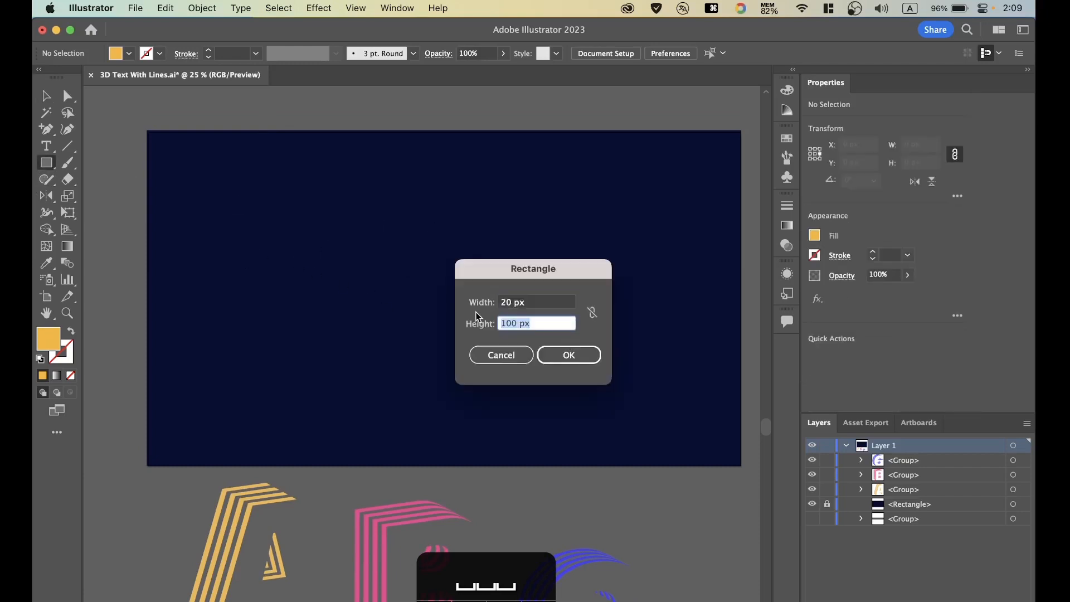
text(500)
key(Tab)
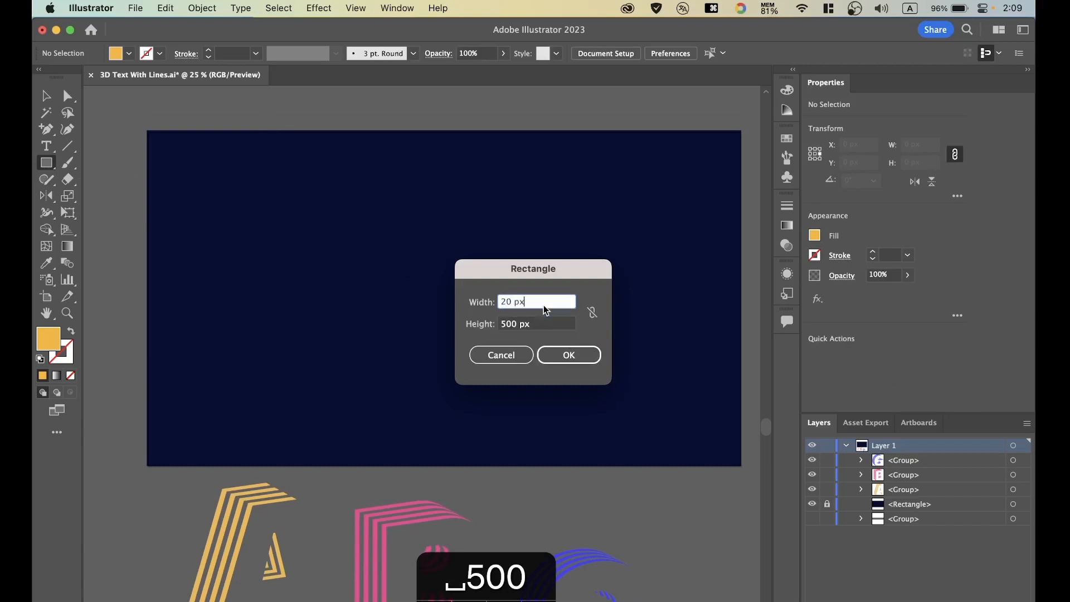
click(582, 354)
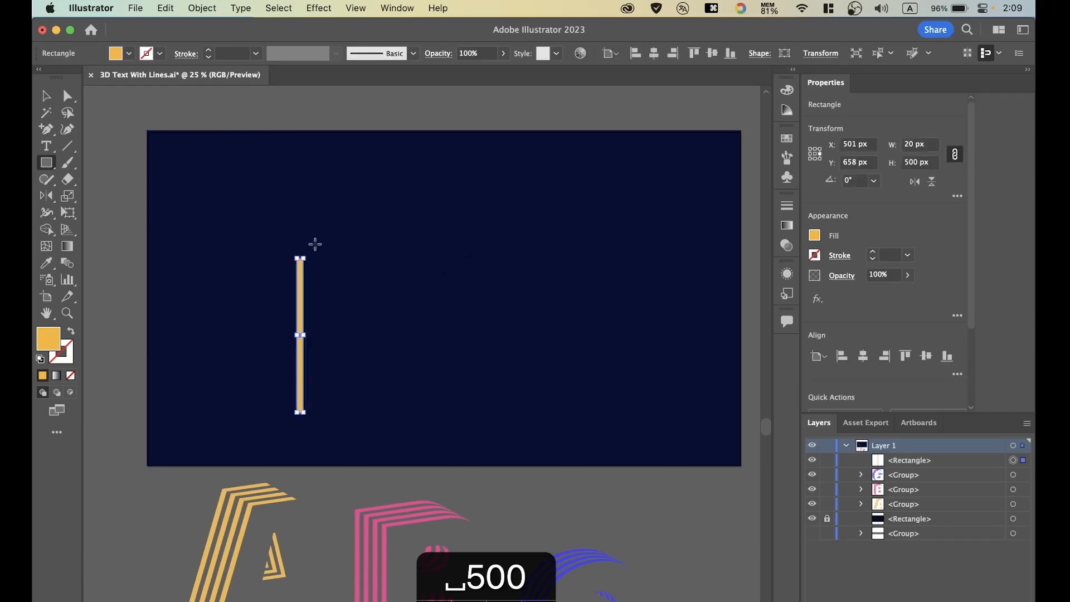
Rotate the thin rectangle to horizontal at 270° and move it near the artboard's centre, about X 1105 px, Y 547 px.
drag(312, 251, 440, 350)
click(46, 95)
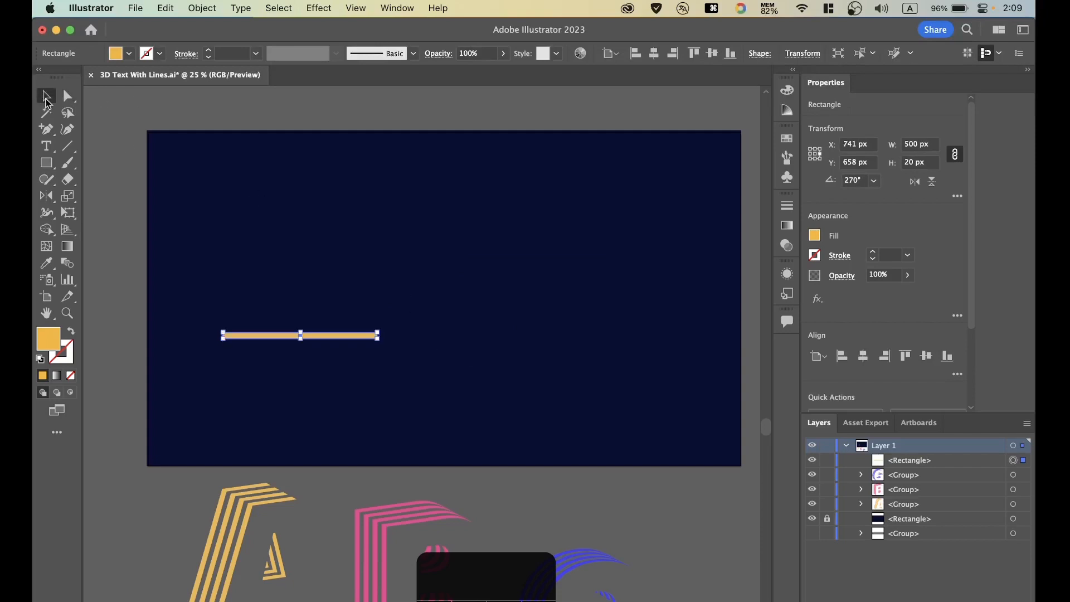
click(365, 279)
click(347, 337)
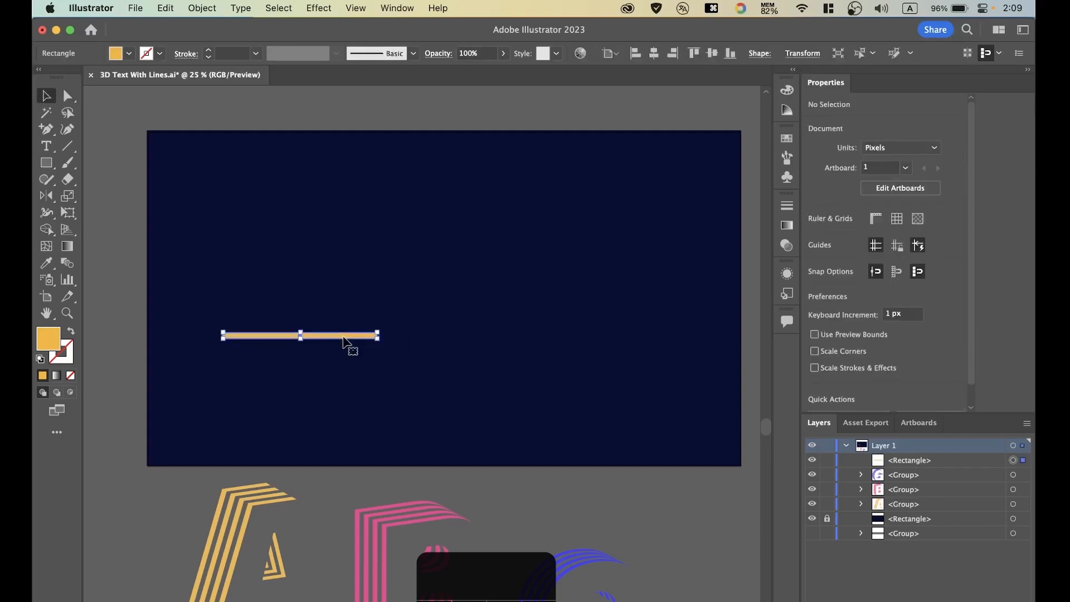
drag(348, 340, 457, 307)
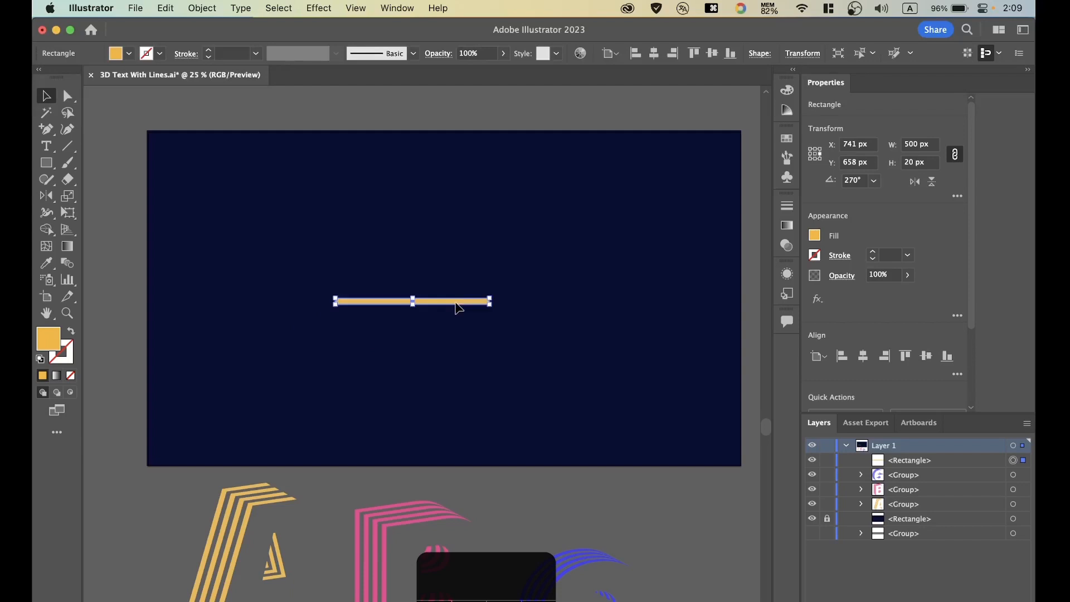
double_click(54, 341)
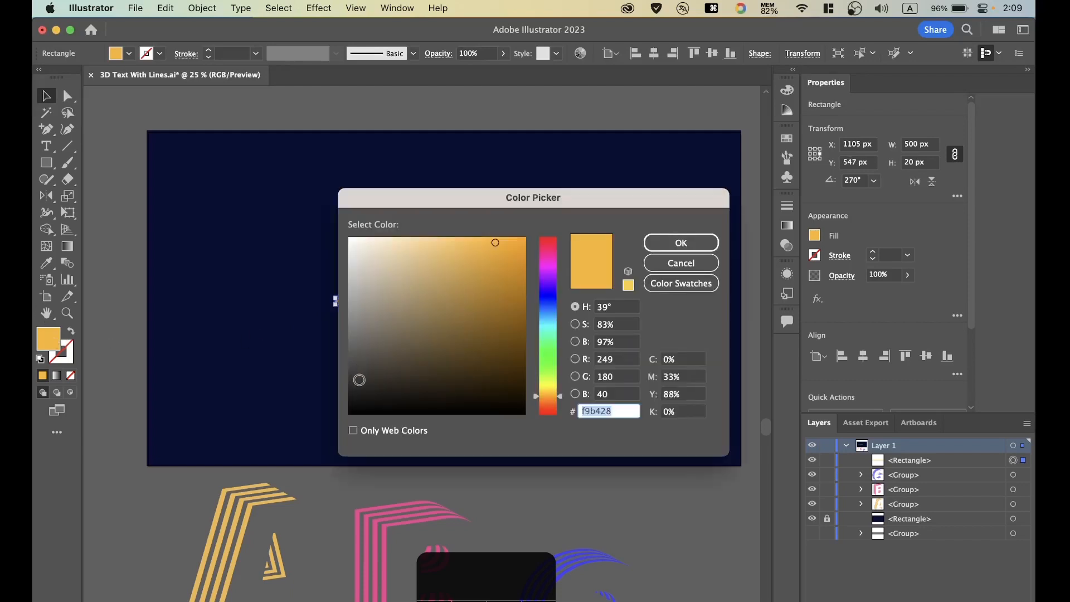
click(683, 243)
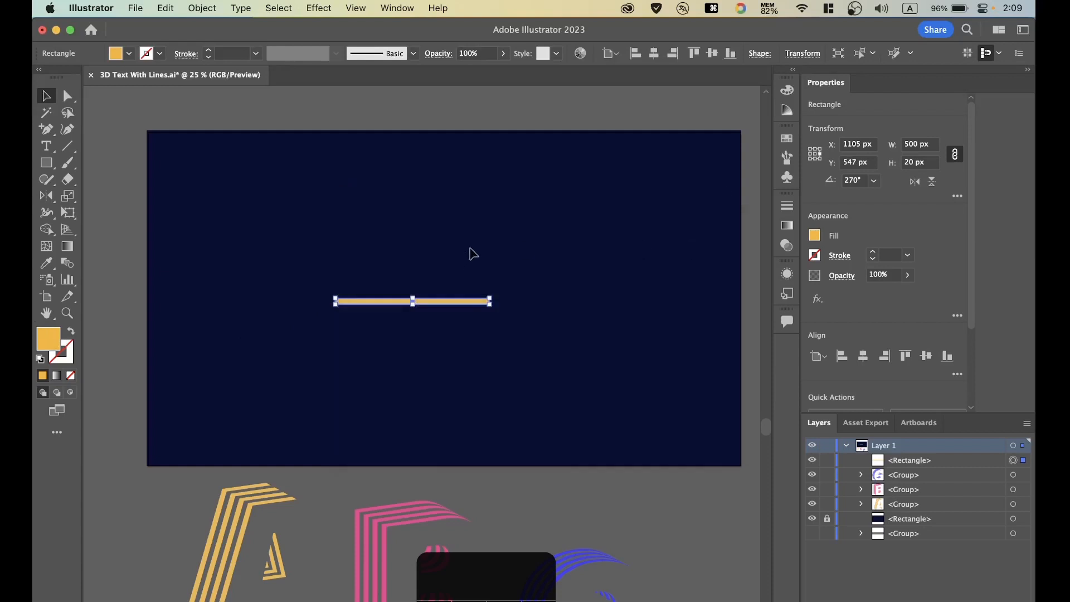
Start a Transform effect on the horizontal bar with a vertical move of 40 px.
click(316, 8)
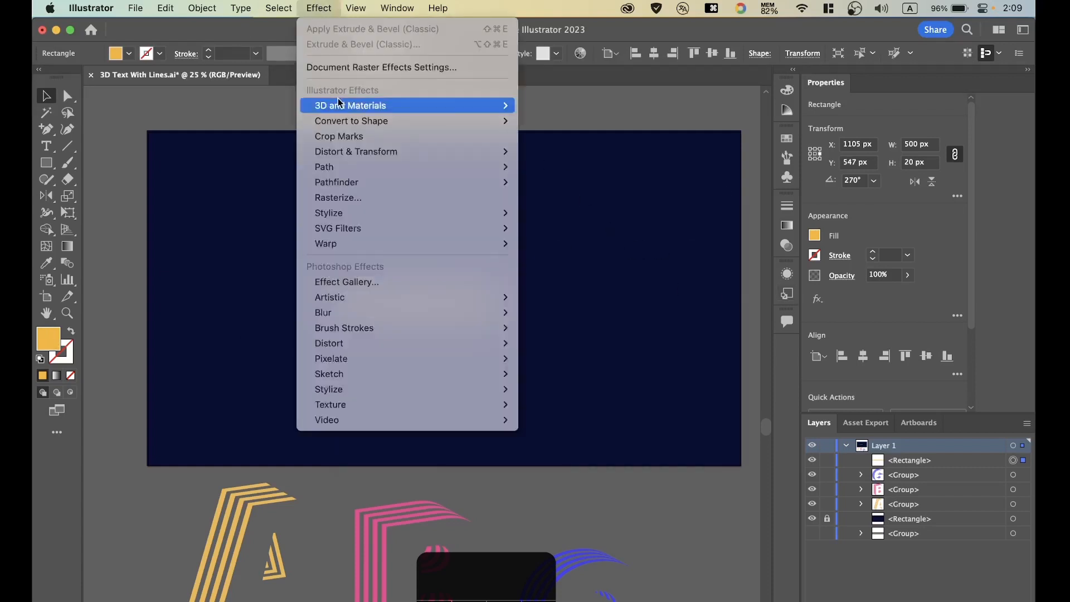
mouse_move(425, 156)
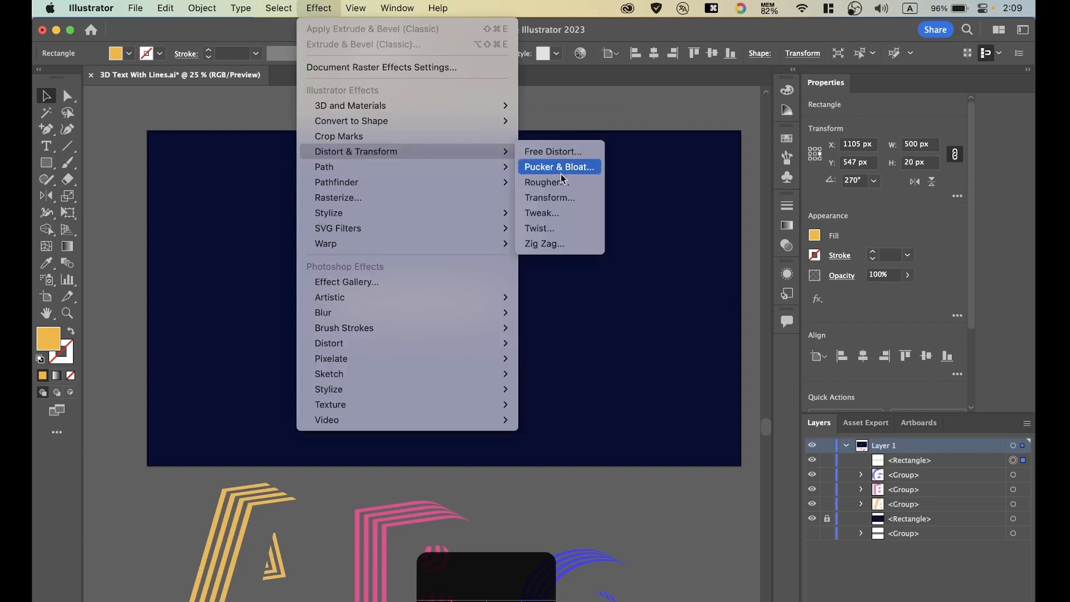
click(552, 198)
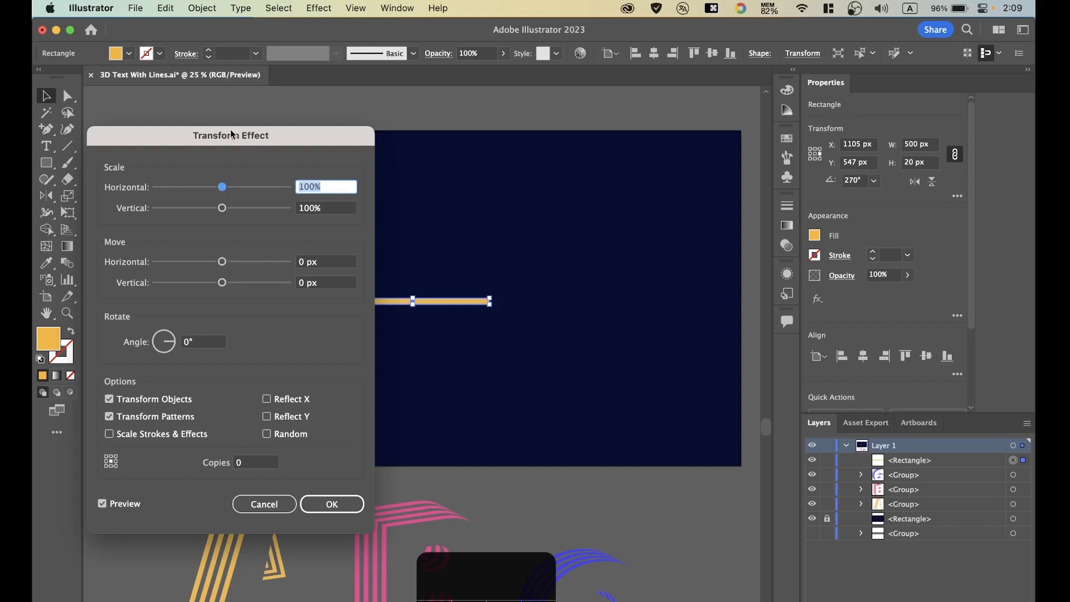
drag(232, 134, 222, 132)
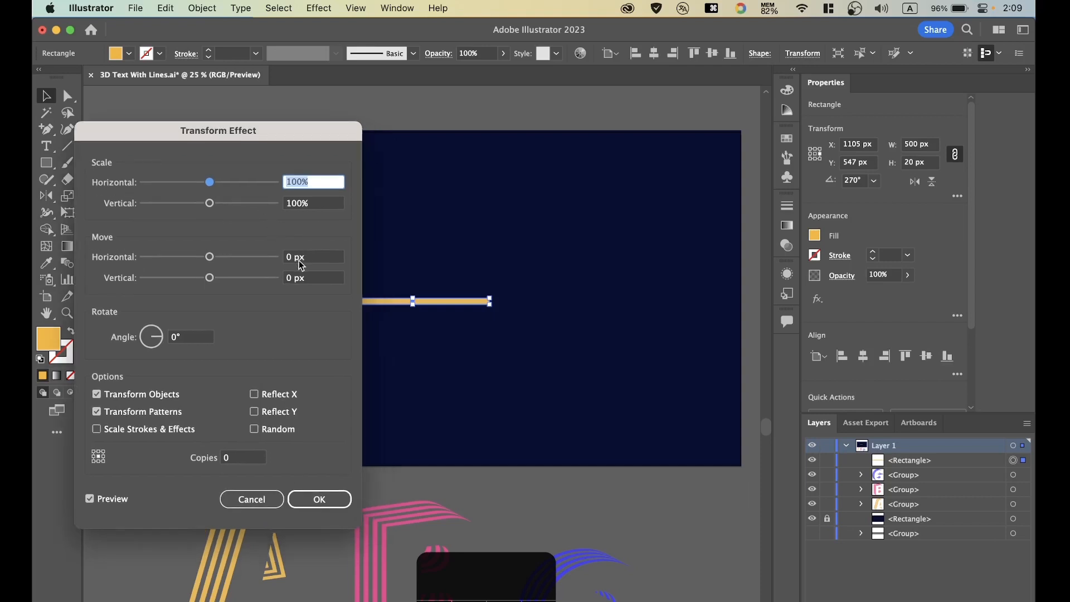
drag(306, 277, 296, 277)
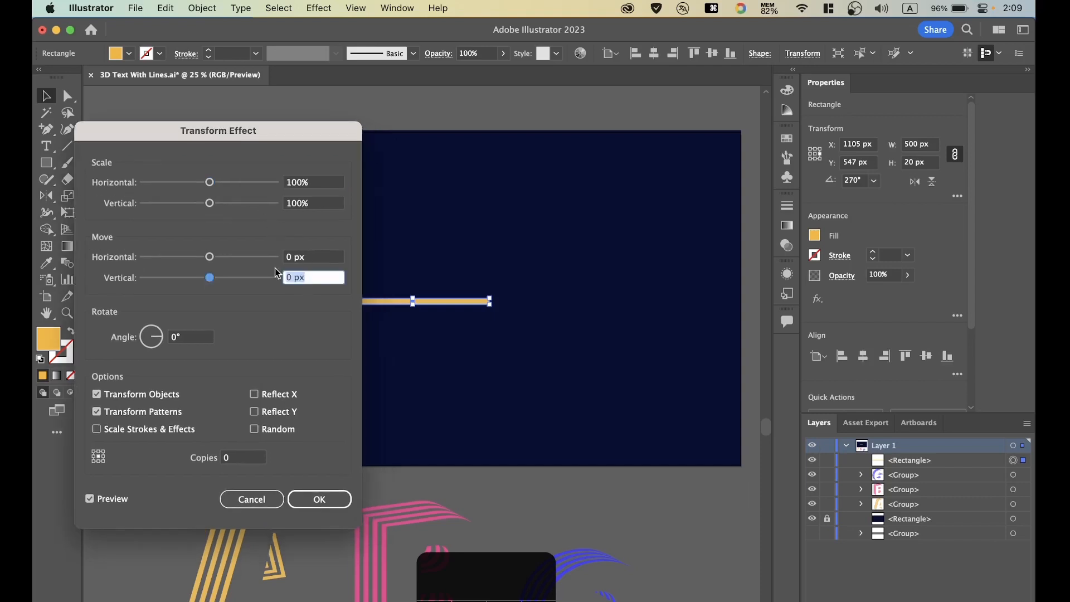
key(Up)
key(Up)
key(Up)
key(Up)
key(Up)
key(Up)
key(Up)
key(Up)
key(Up)
key(Up)
key(Up)
key(Up)
key(Up)
key(Up)
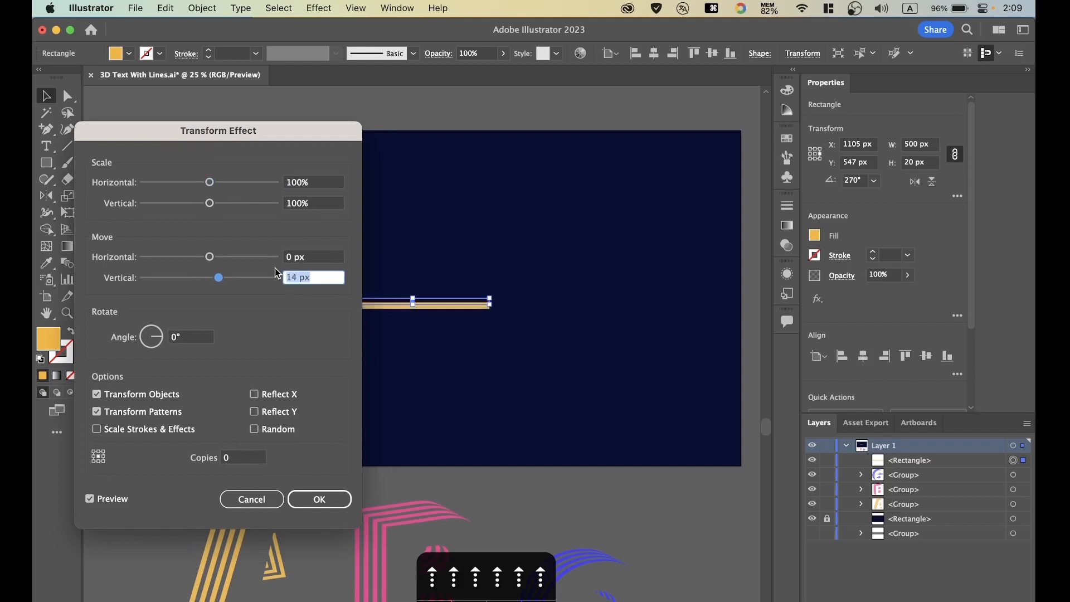
key(Up)
key(Up)
text(40)
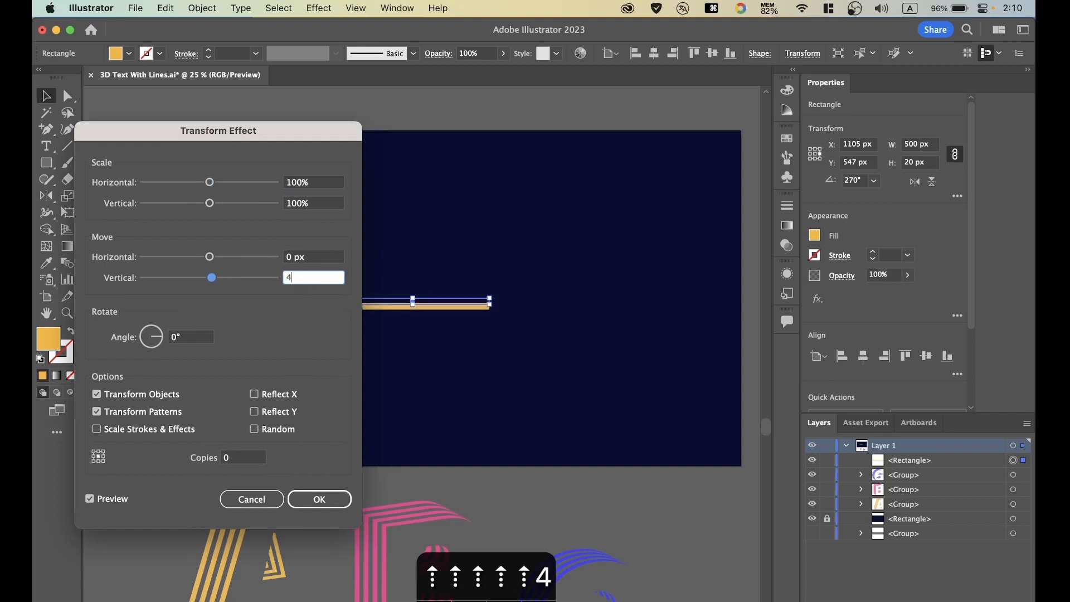
click(316, 257)
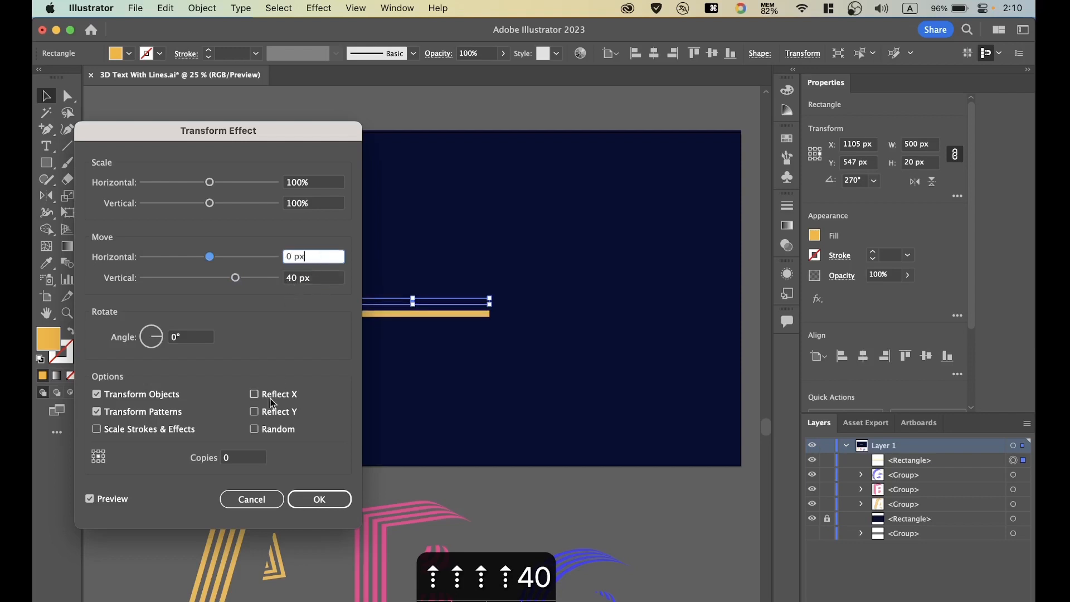
Set the Transform effect to 3 copies and apply it to the bar.
click(239, 458)
key(Up)
key(Up)
key(Up)
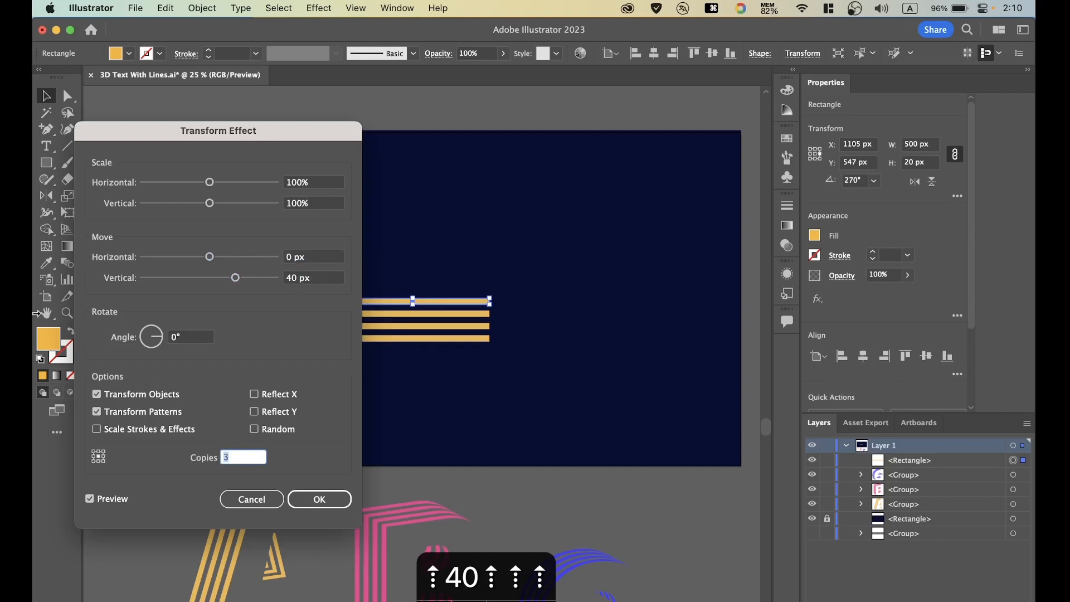
click(319, 497)
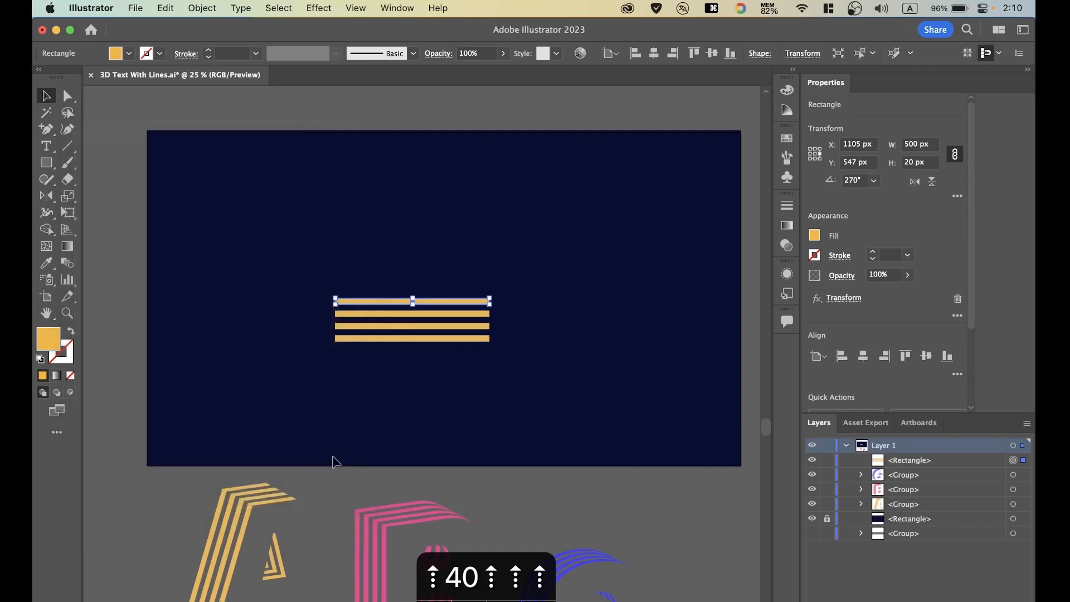
Expand the appearance of the repeated bar so the four lines become real shapes.
click(448, 246)
click(457, 301)
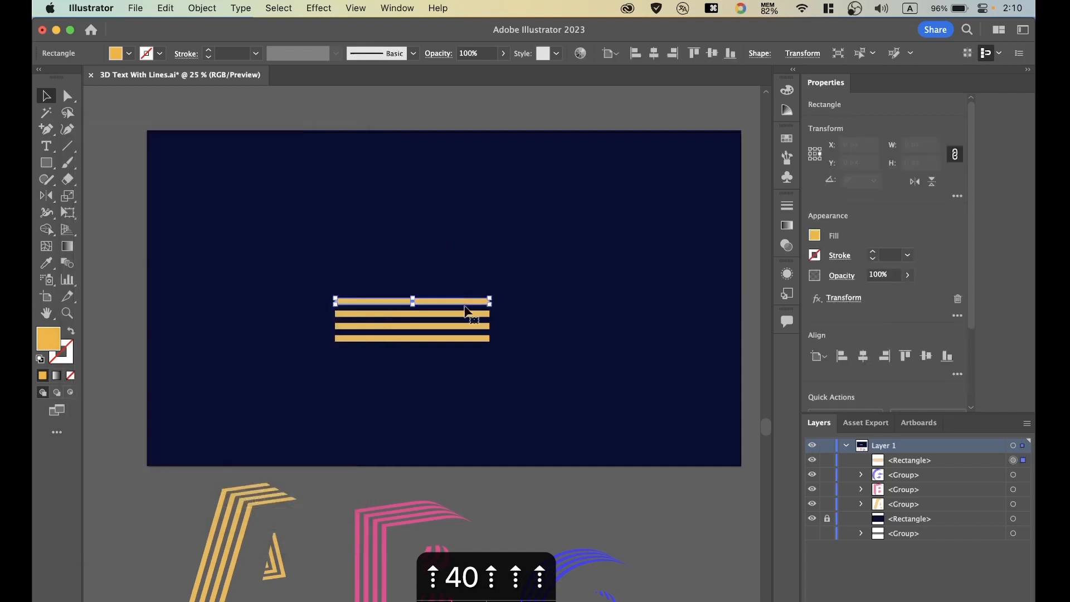
click(202, 8)
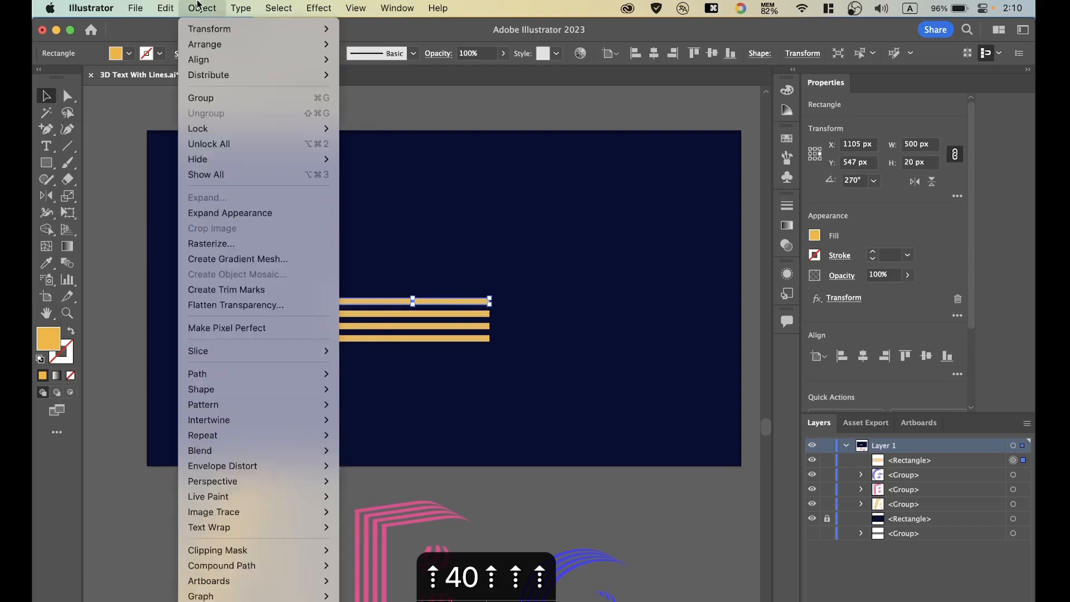
click(223, 211)
click(509, 293)
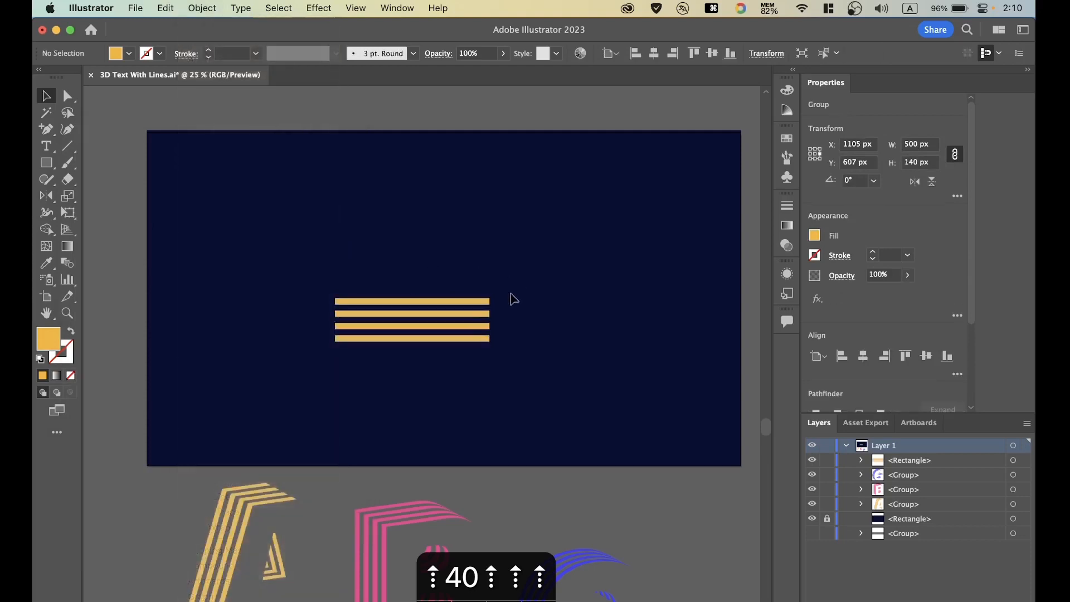
click(470, 325)
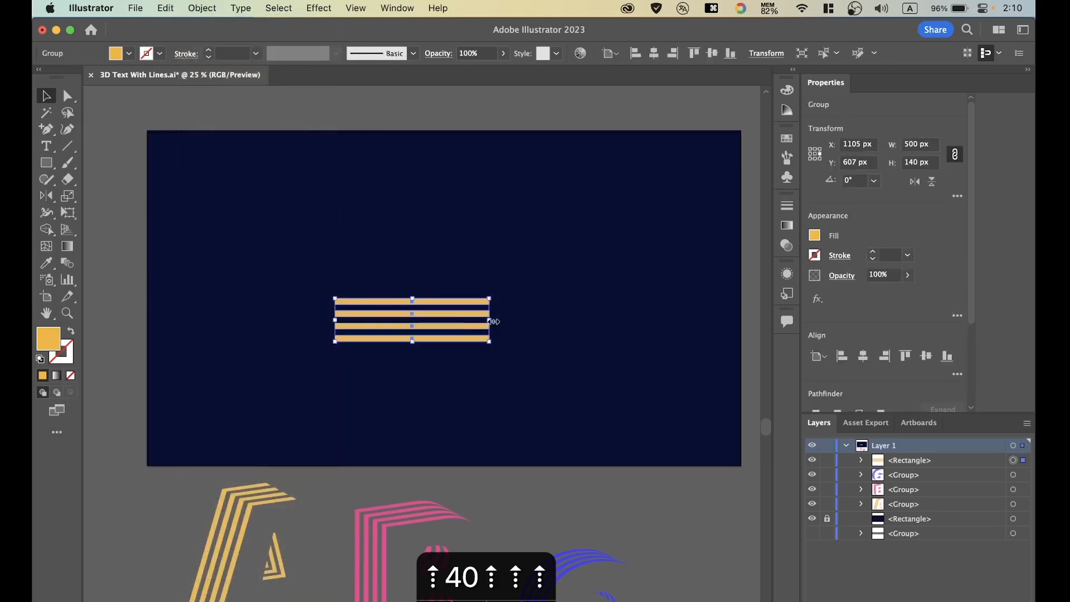
Save the four-line group as a dynamic symbol named "lines" and delete its instance from the artboard.
click(527, 258)
click(469, 301)
click(787, 177)
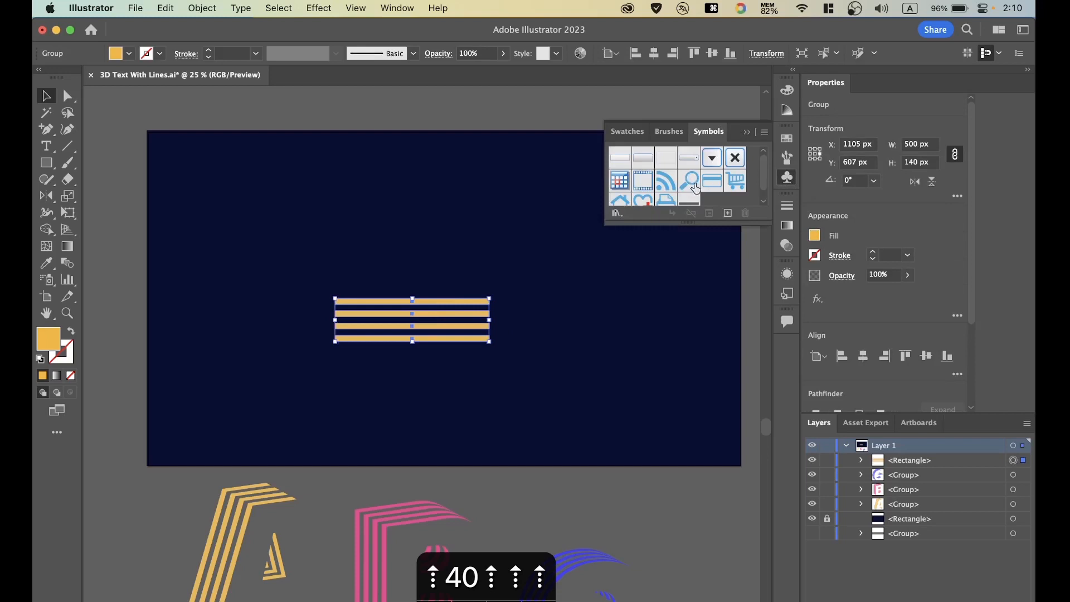
scroll(696, 189, down, 1)
drag(472, 300, 709, 200)
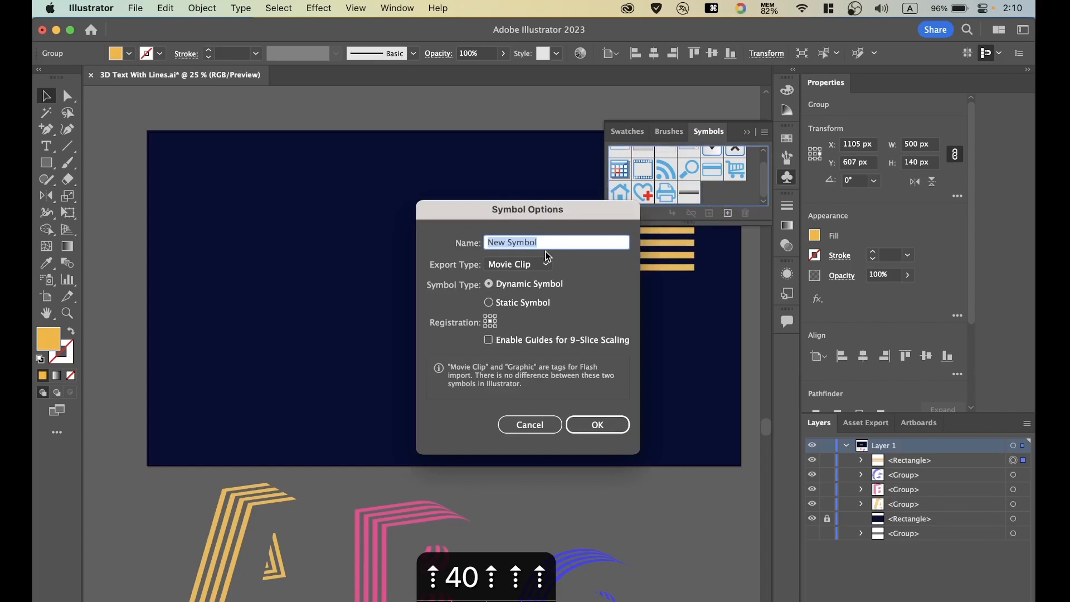
text(lines)
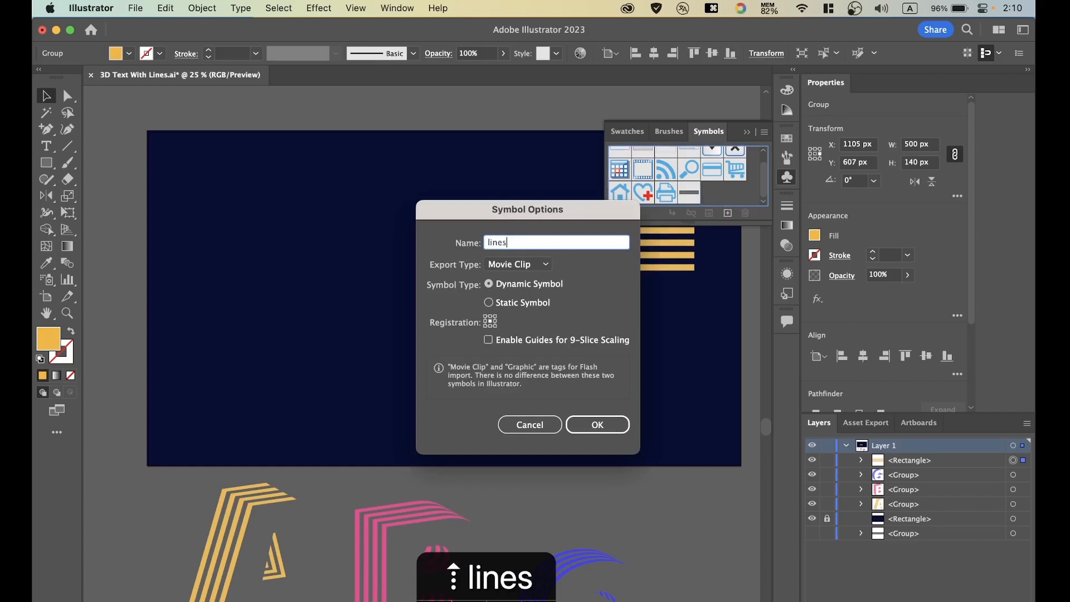
click(600, 424)
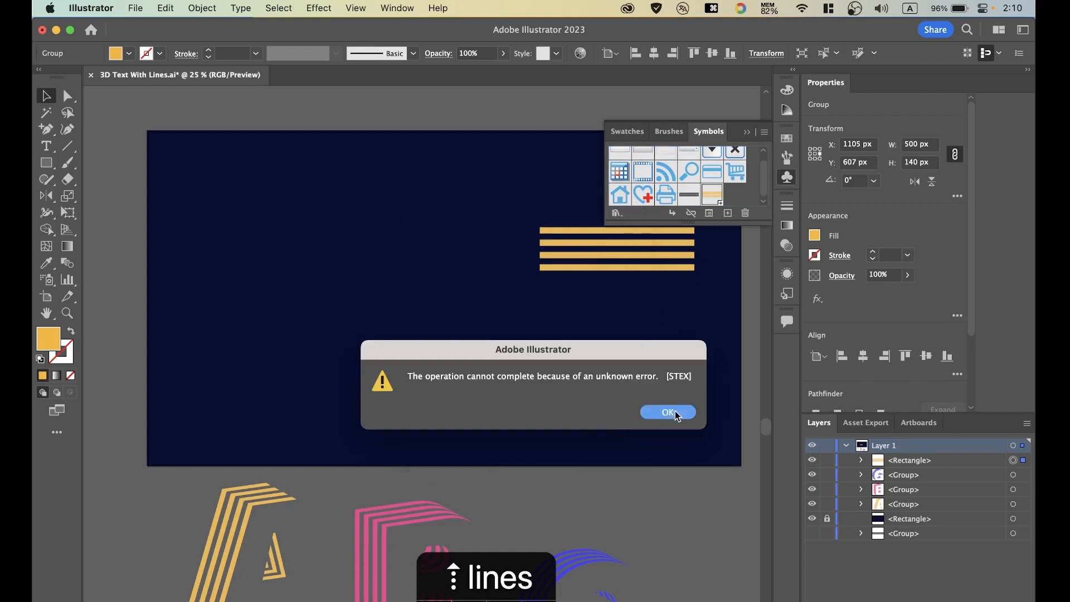
click(668, 412)
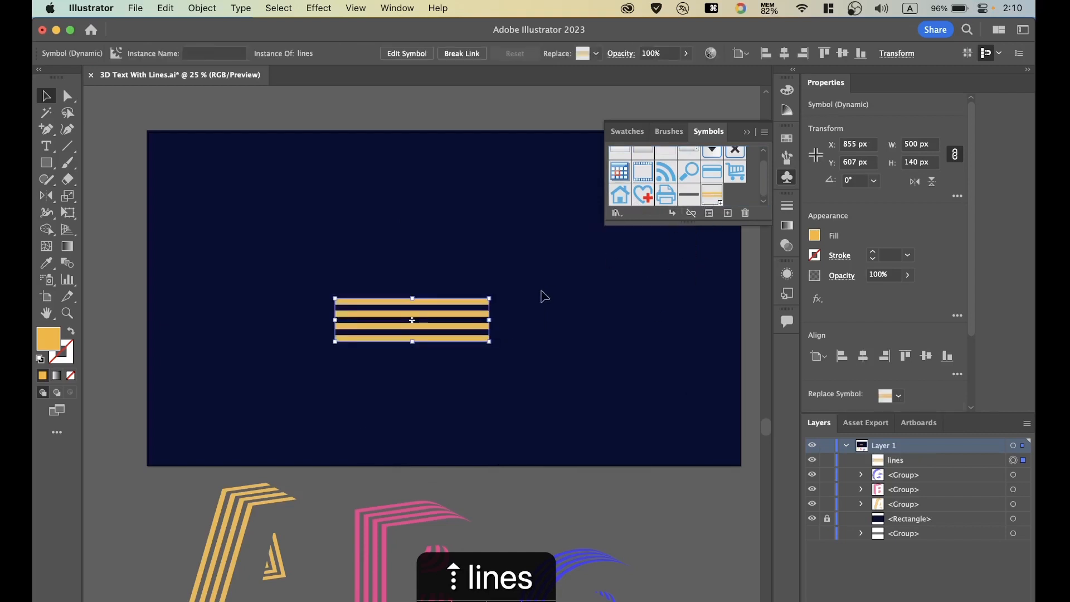
key(BackSpace)
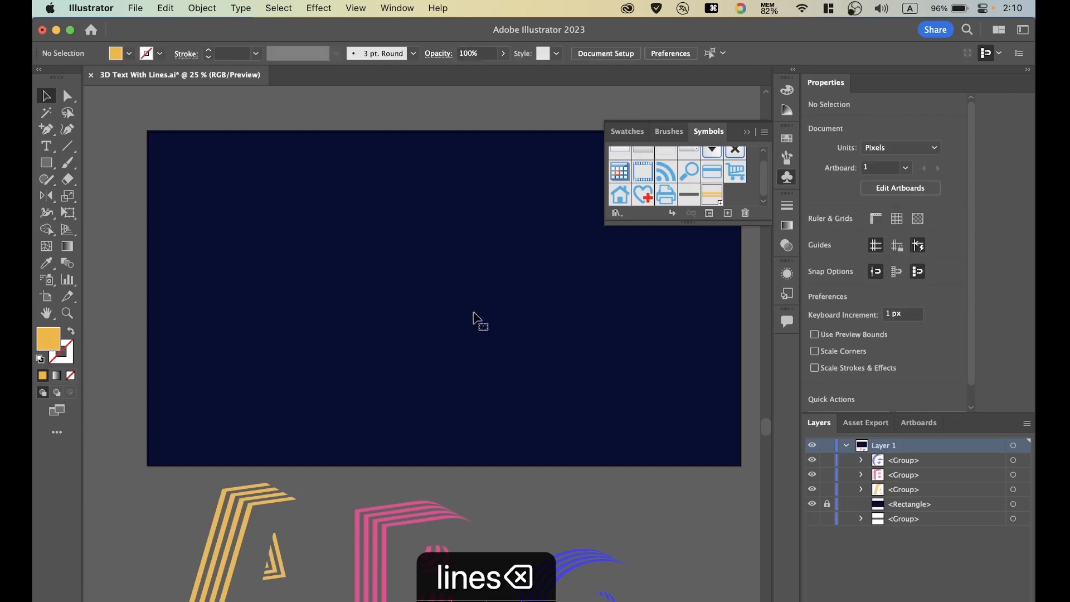
Add a point text with the letter "A" in the upper part of the artboard.
click(46, 150)
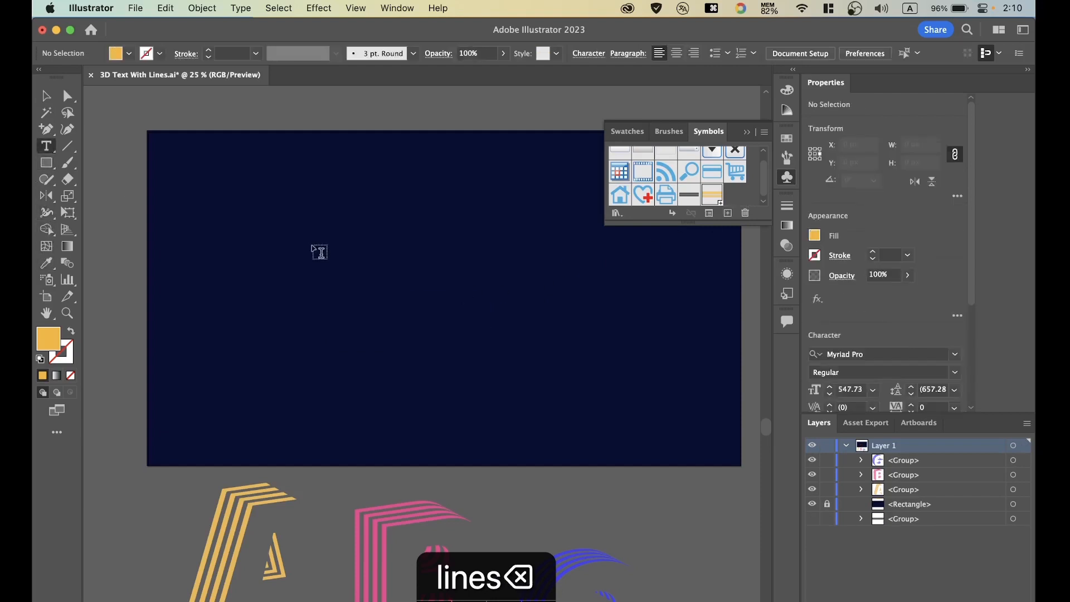
click(296, 254)
text(A)
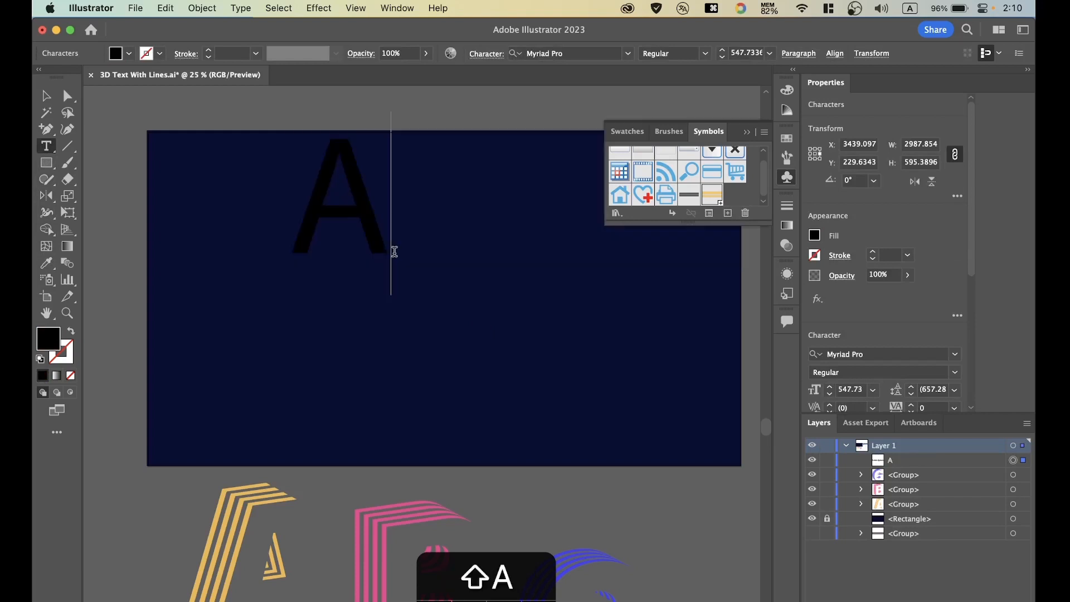
key(Escape)
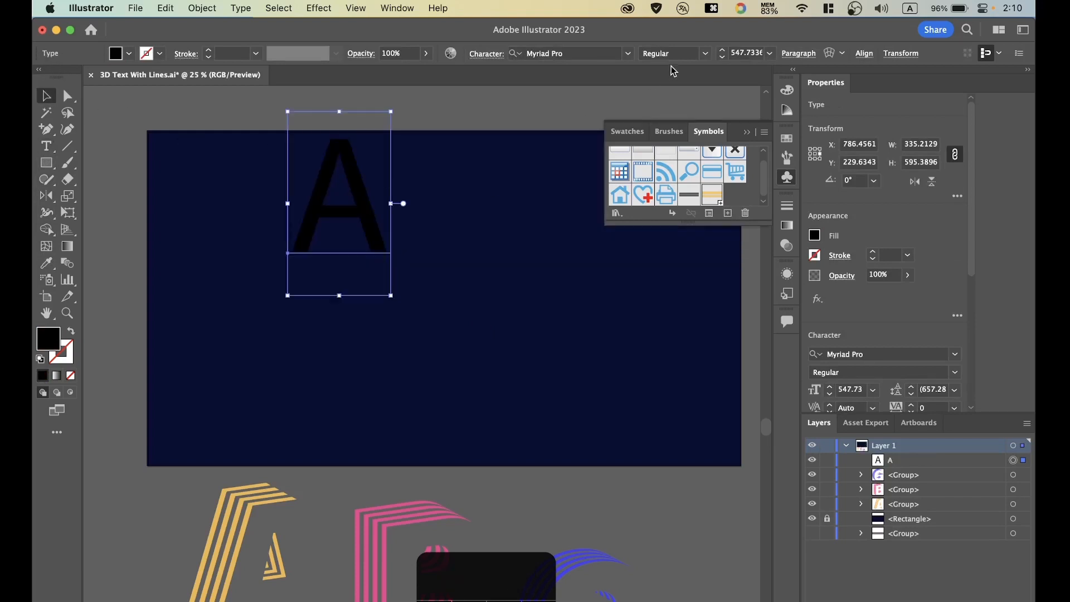
Set the letter A in the SF Pro Text font with the Heavy style.
click(628, 53)
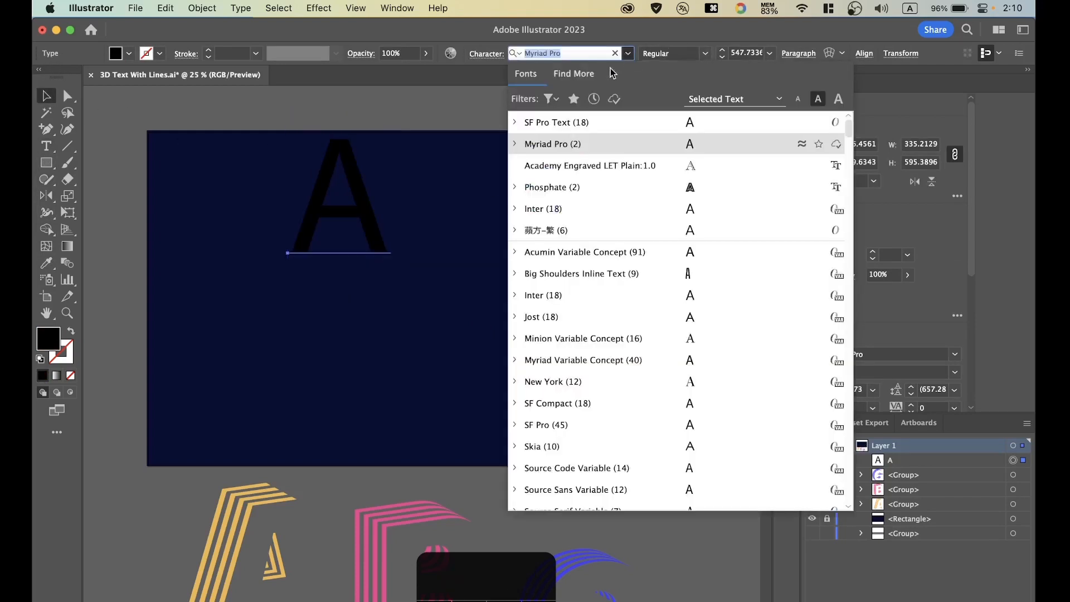
click(591, 121)
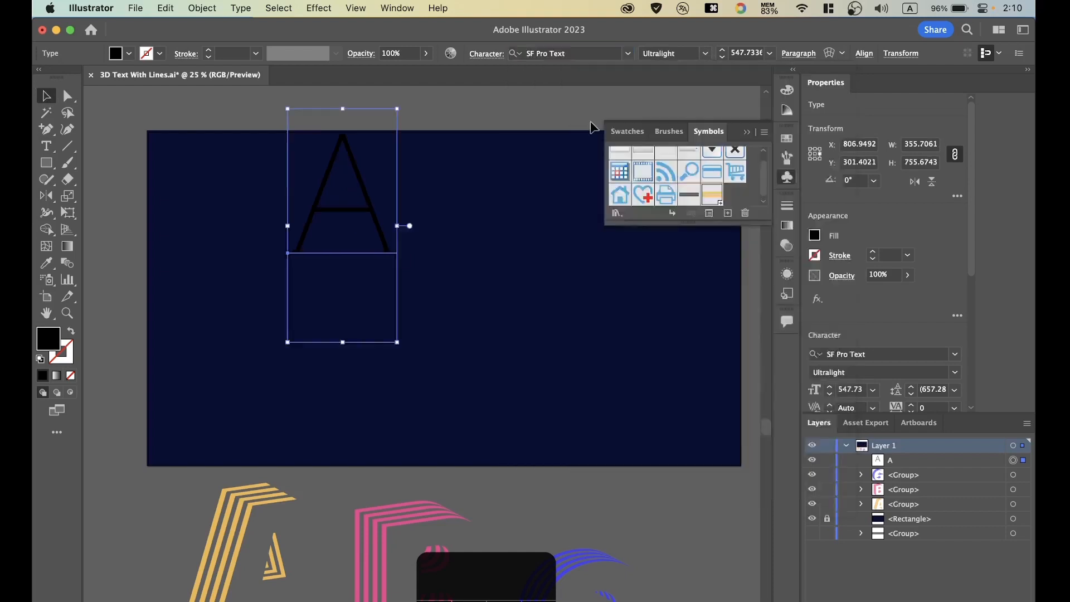
click(705, 53)
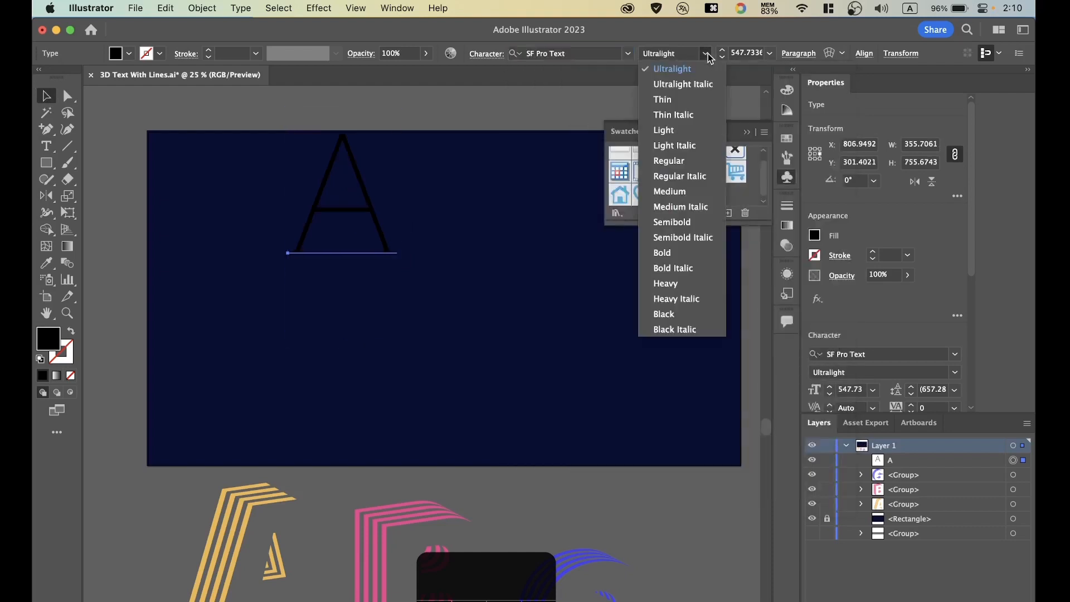
click(674, 290)
Fill the letter A with light grey and move it down to mid-height in the left half of the artboard.
mouse_move(370, 210)
mouse_down()
mouse_move(370, 275)
mouse_move(433, 270)
mouse_move(339, 256)
mouse_up()
double_click(45, 346)
click(691, 242)
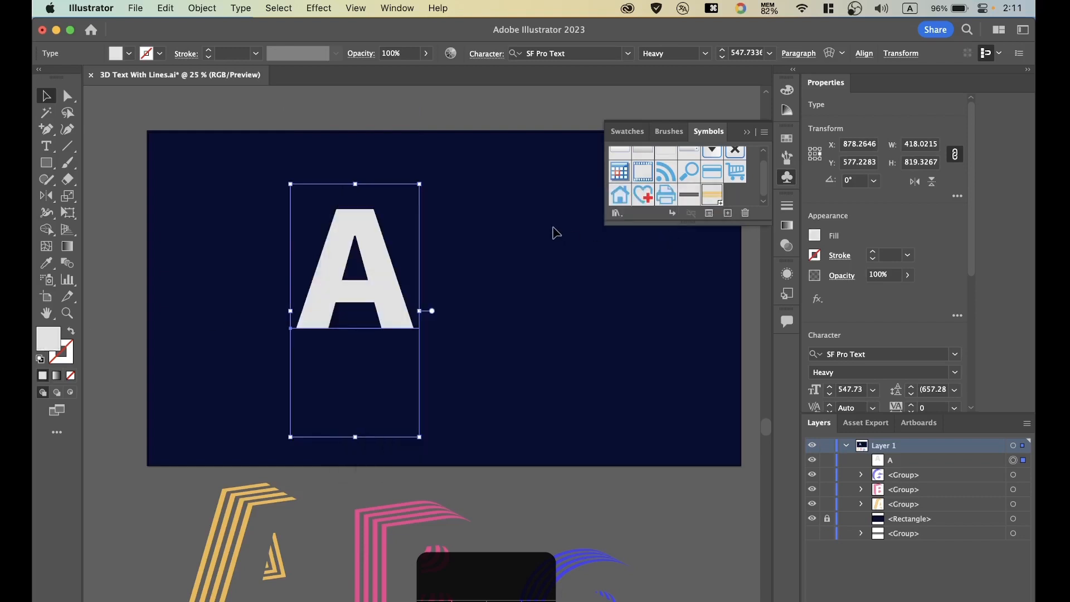
click(457, 269)
drag(372, 249, 357, 280)
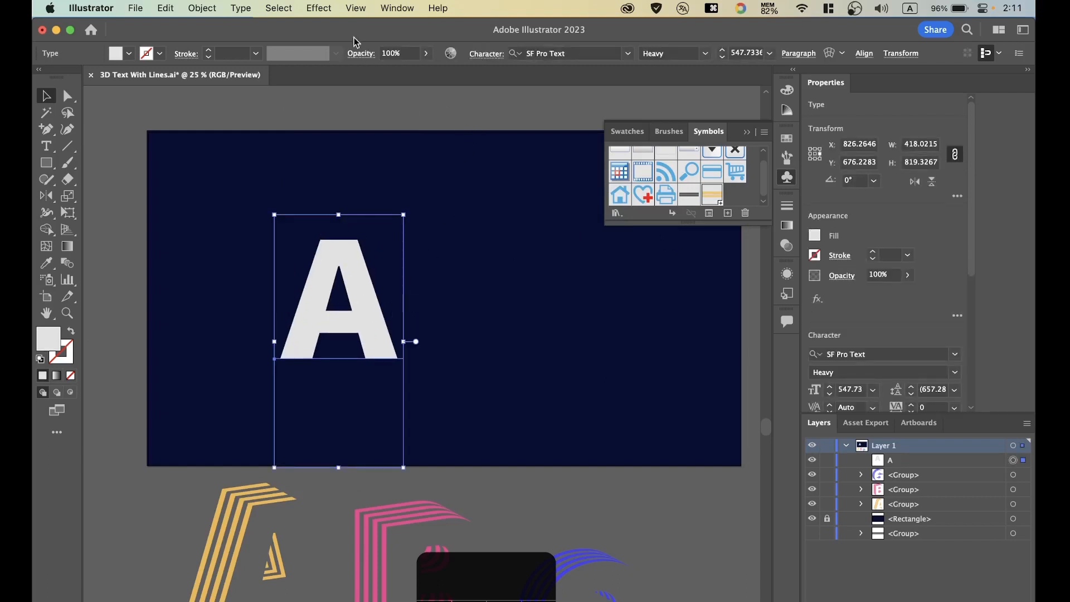
Start a classic 3D Extrude & Bevel effect on the letter A with an extrude depth of 200 pt.
click(320, 8)
mouse_move(443, 105)
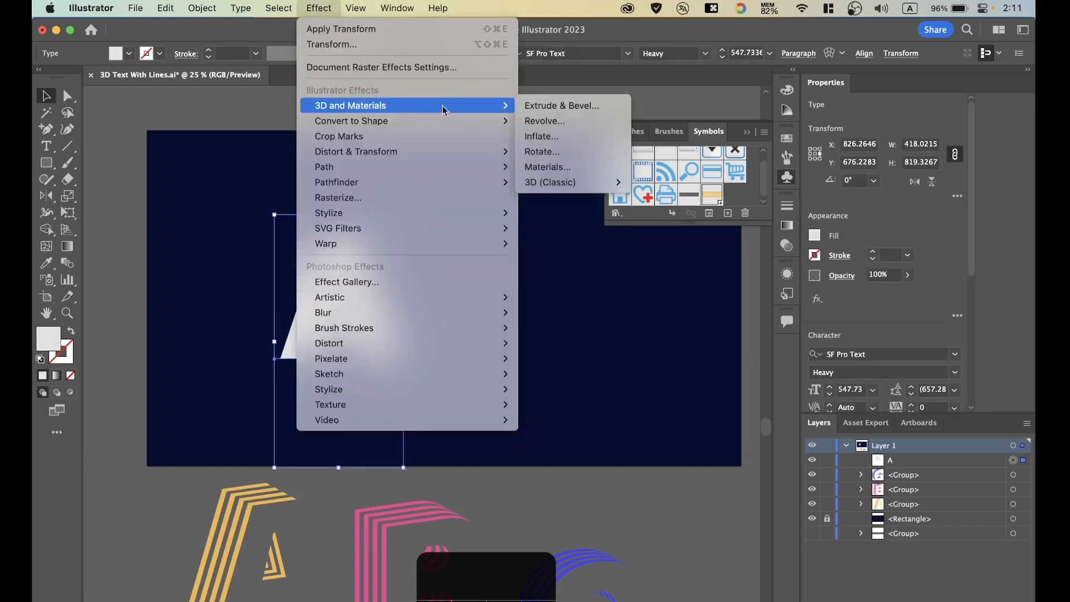
mouse_move(594, 182)
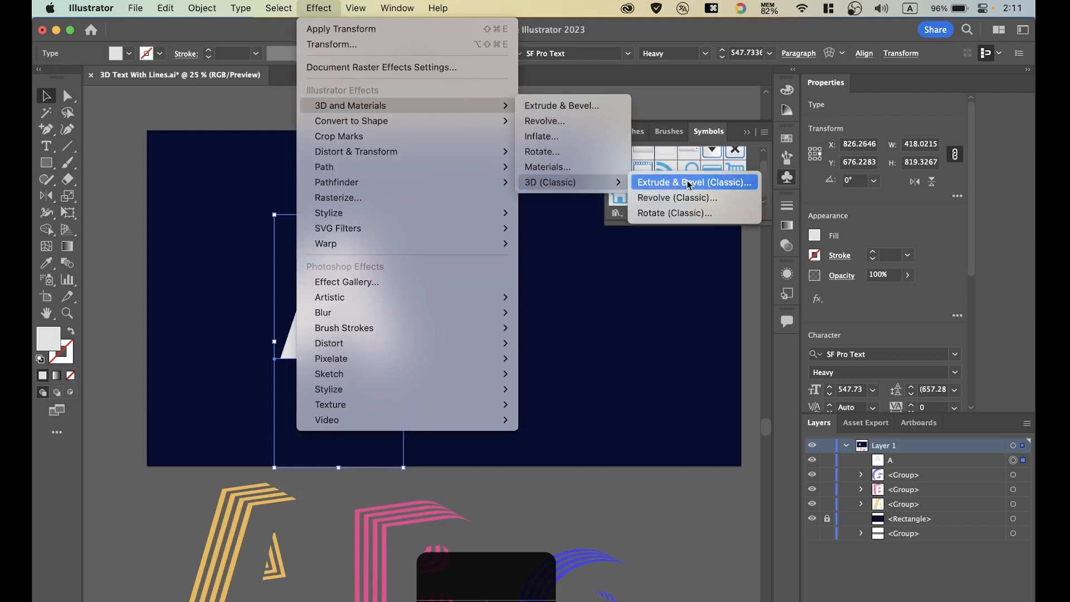
click(731, 184)
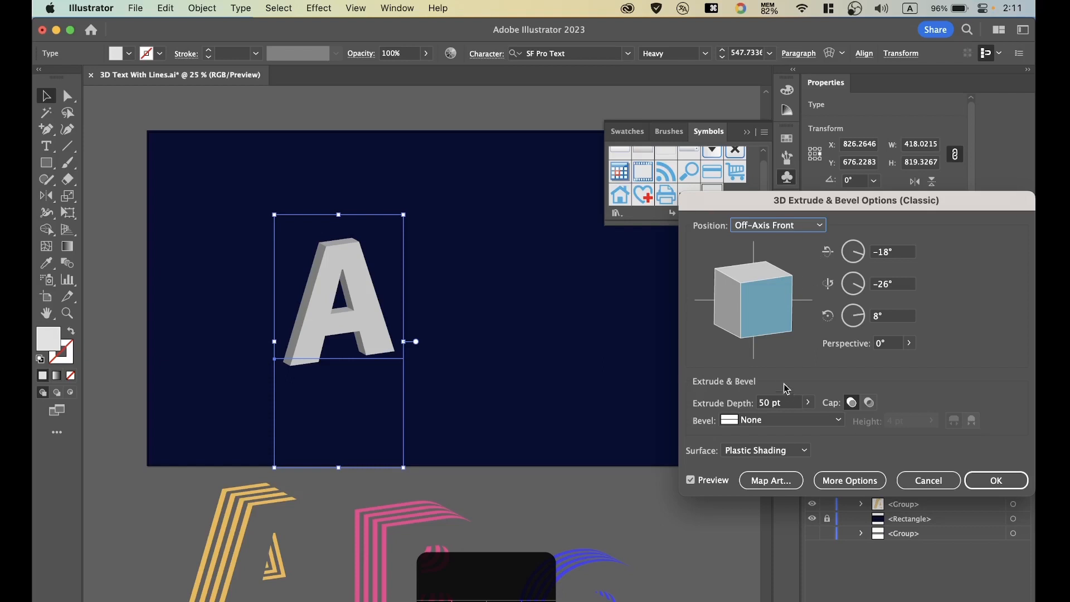
click(780, 402)
text(200)
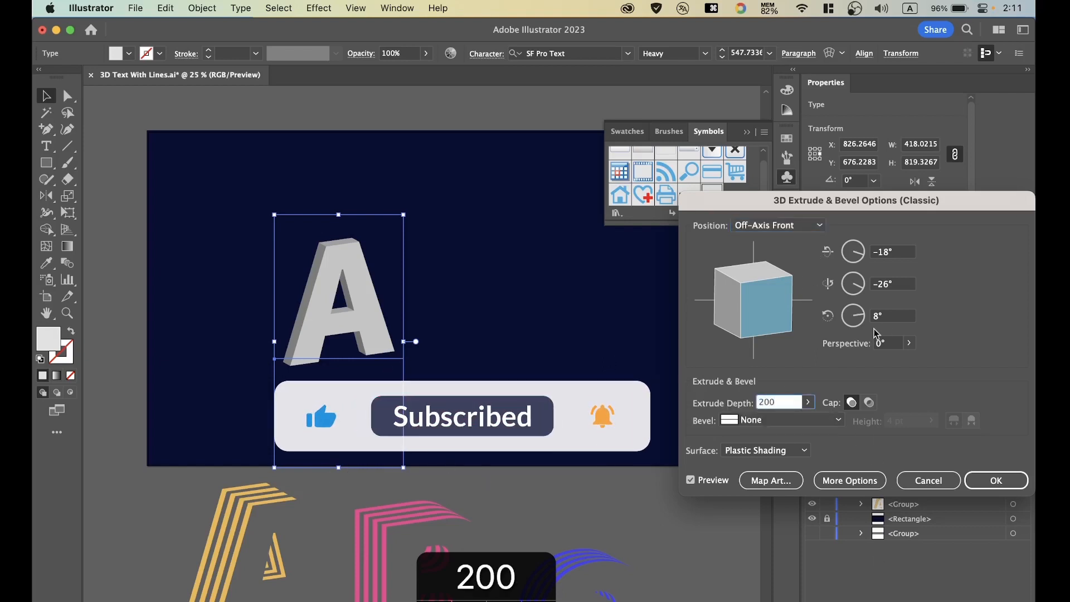
drag(886, 202, 765, 193)
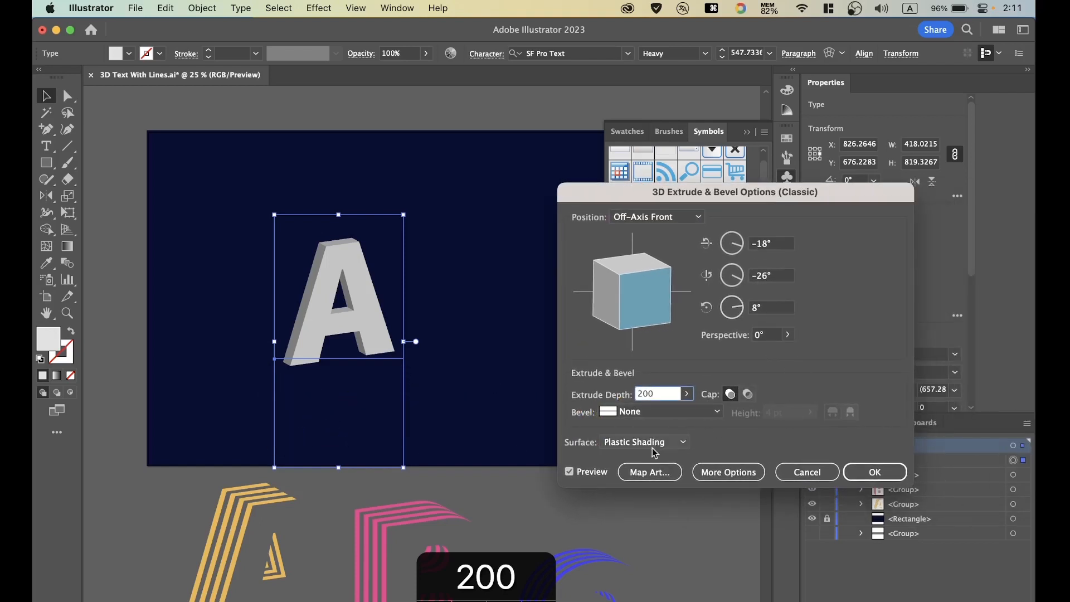
Map the "lines" symbol onto surface 5 of the extruded A, the inner side of its right leg, scaled to fit.
click(650, 472)
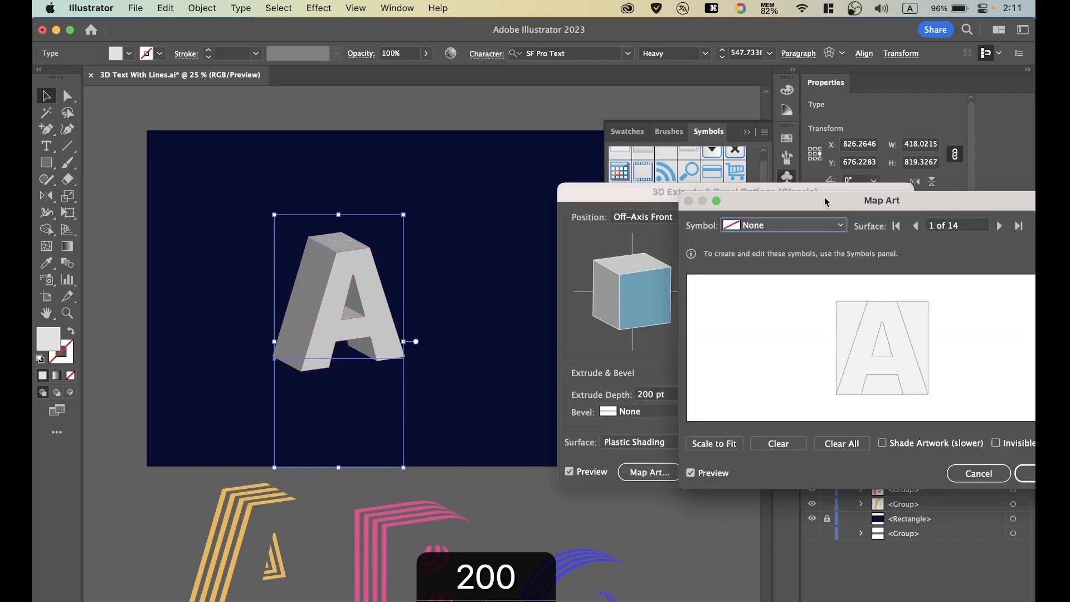
drag(826, 202, 602, 182)
click(765, 206)
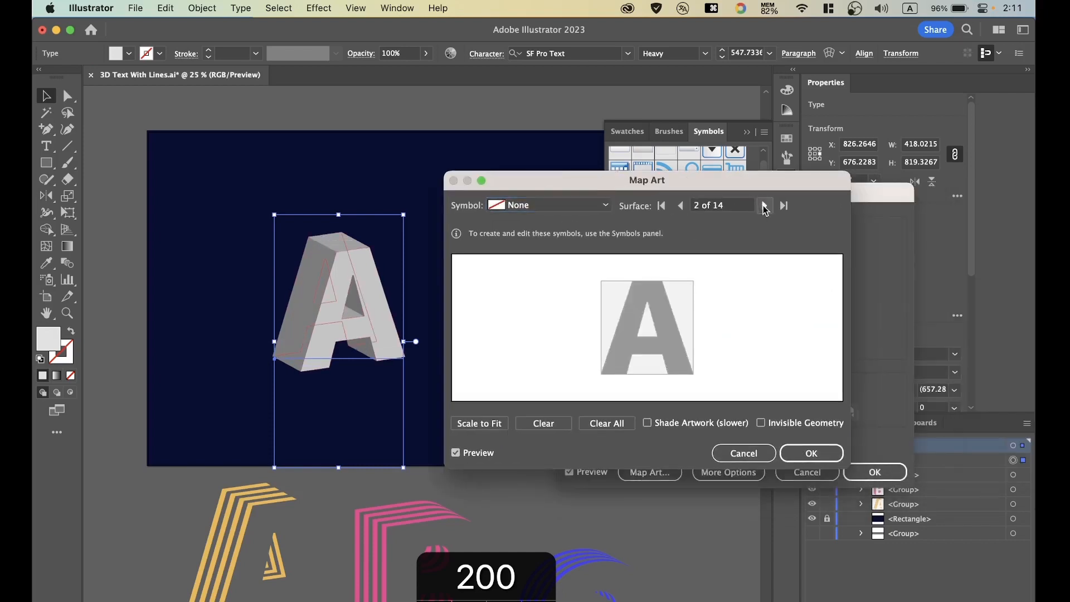
click(765, 206)
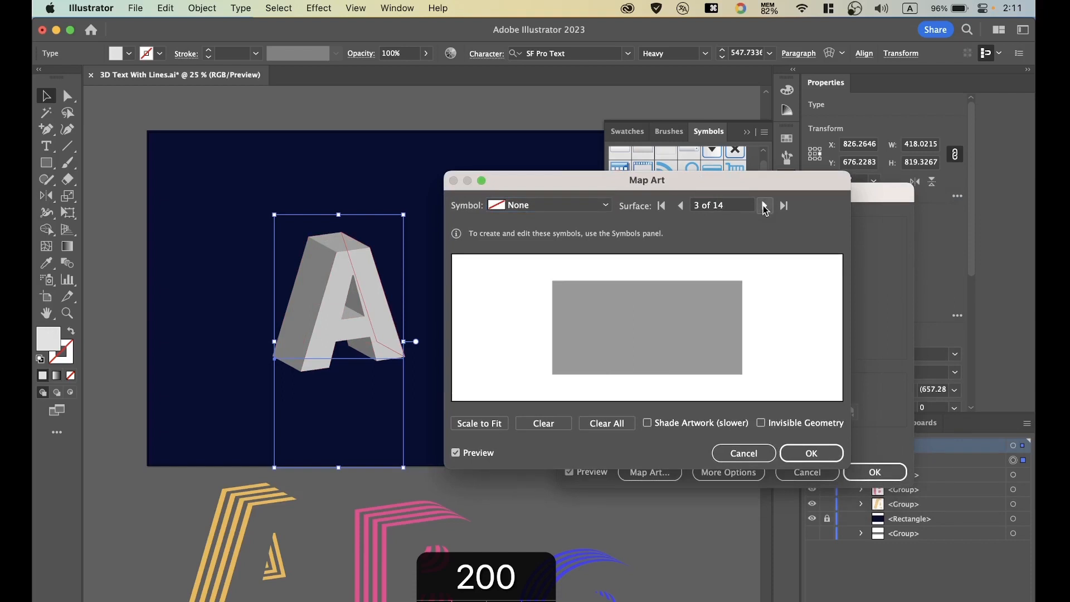
click(765, 207)
click(765, 207)
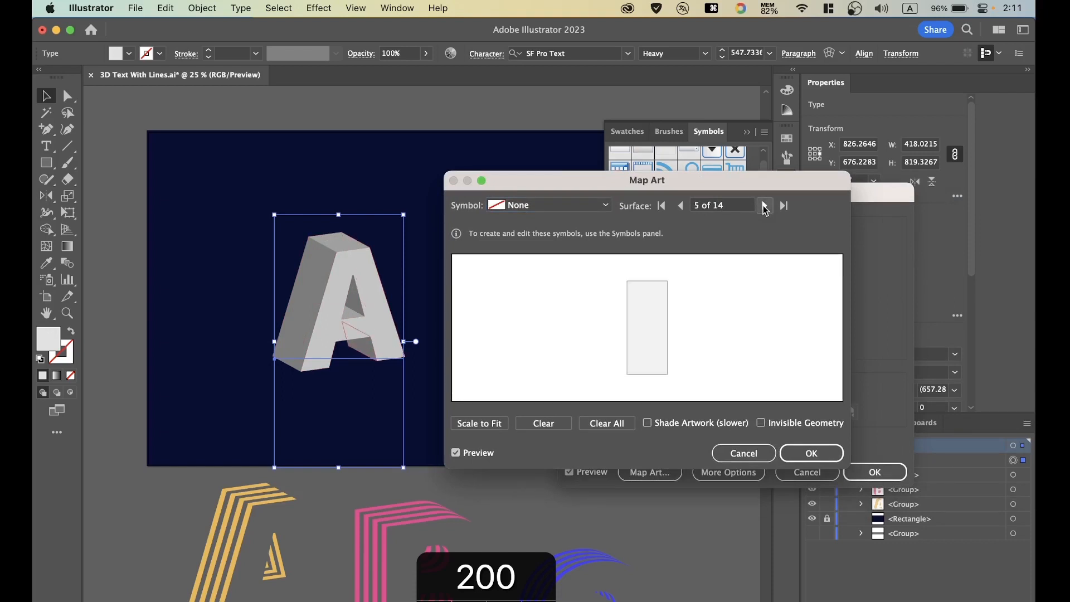
click(606, 205)
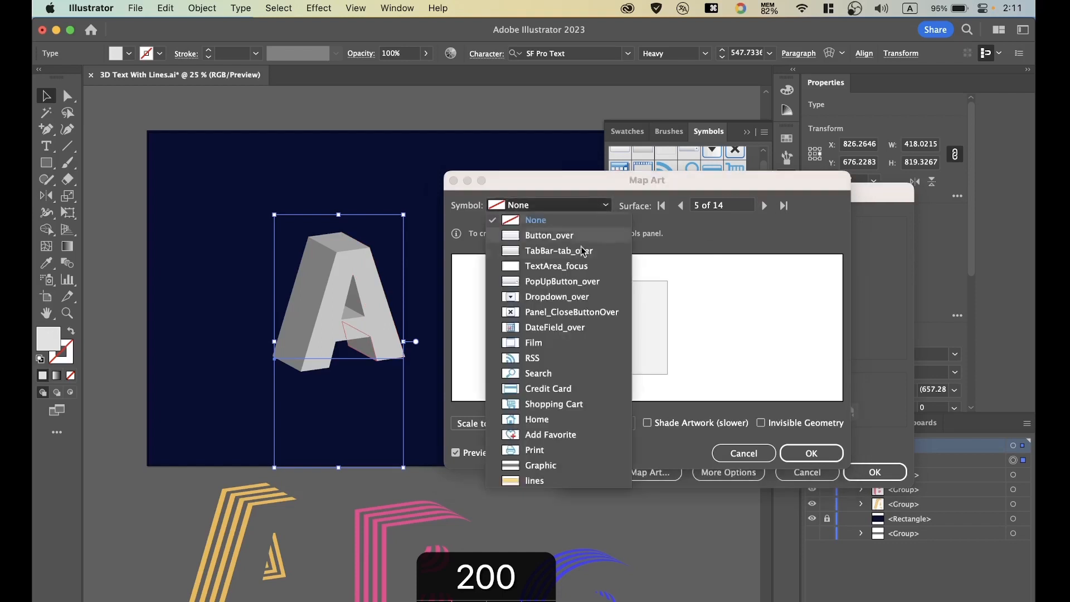
click(531, 481)
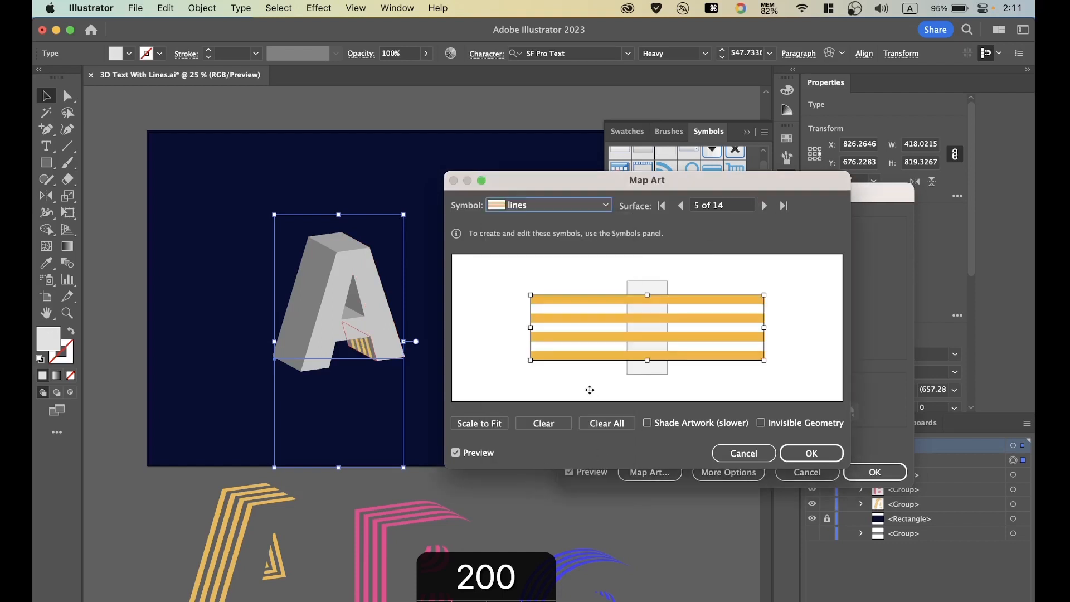
click(493, 427)
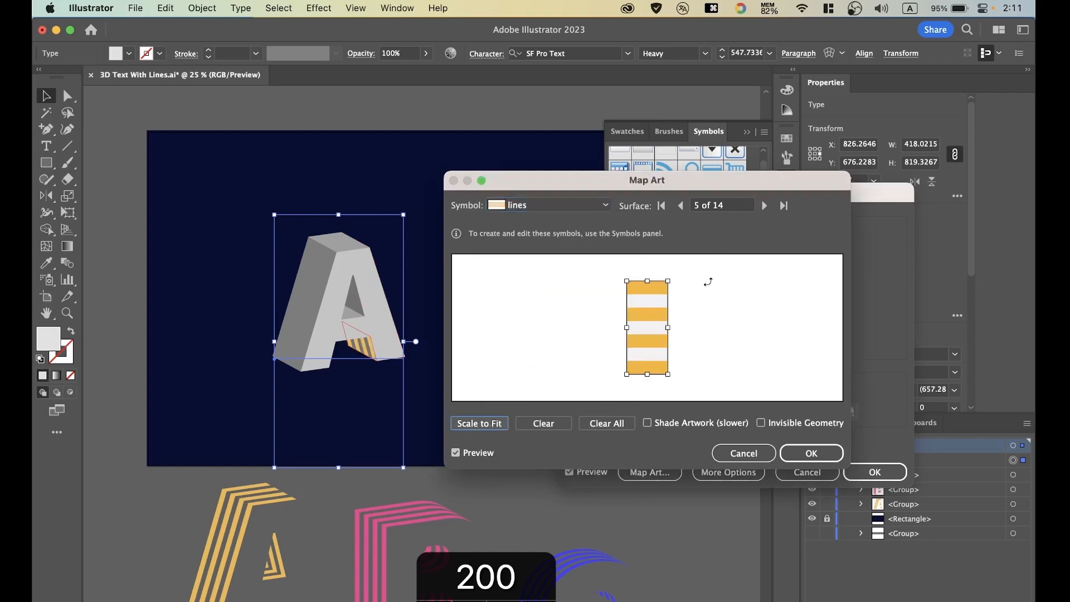
Map the "lines" symbol onto surface 9, the long outer left side of the A, scaled to fit.
click(764, 205)
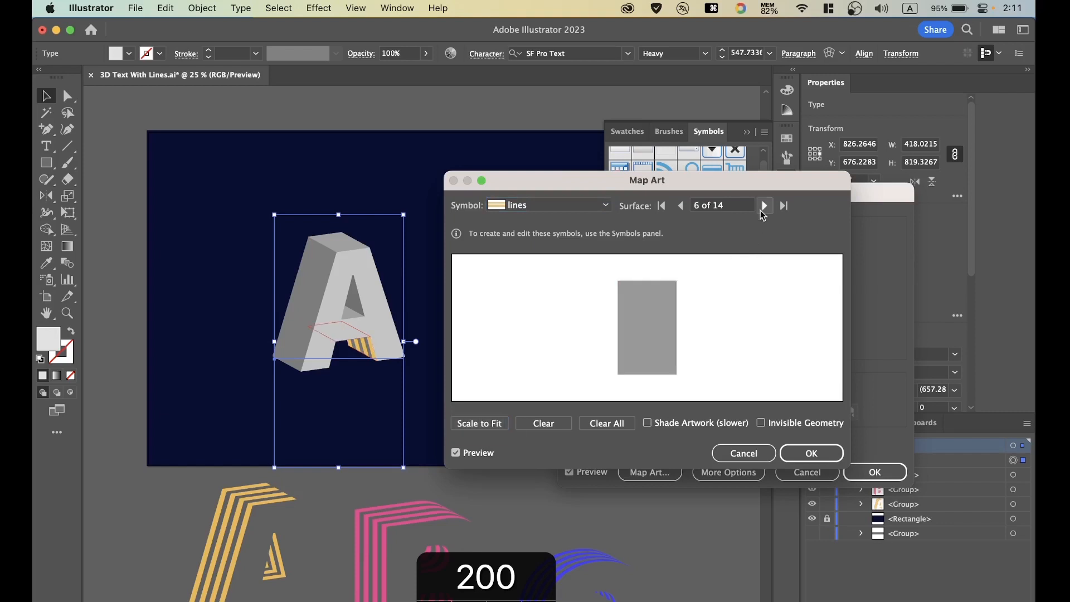
click(764, 205)
click(764, 207)
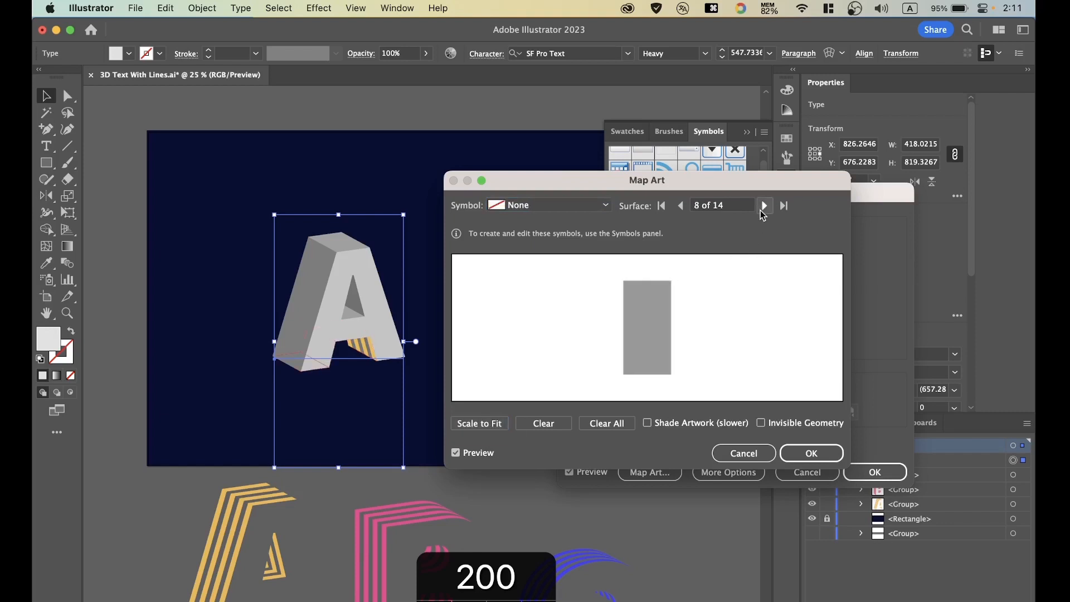
click(764, 205)
click(551, 205)
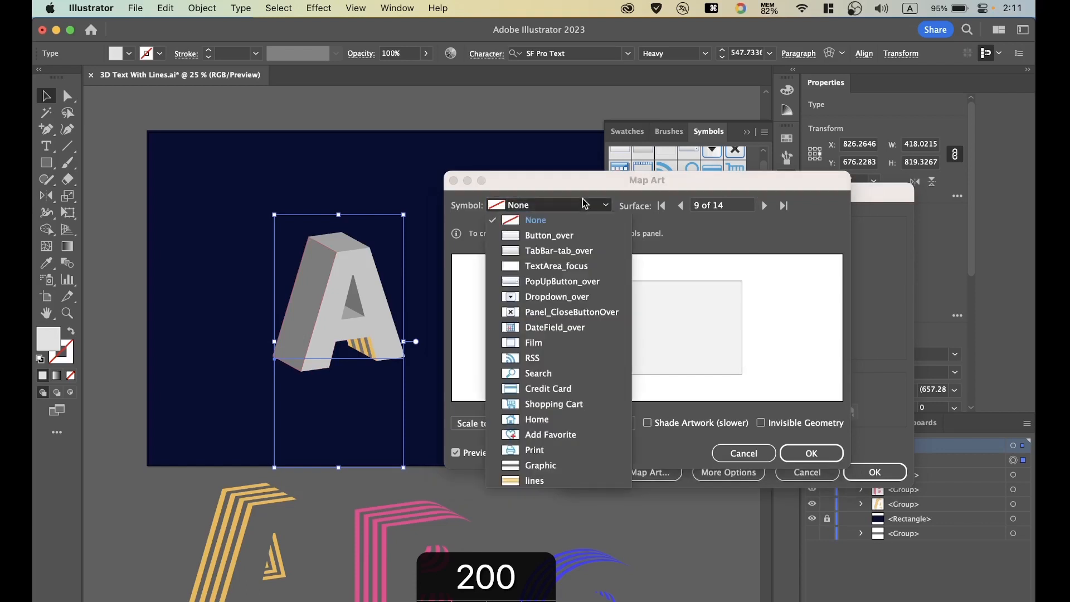
click(534, 480)
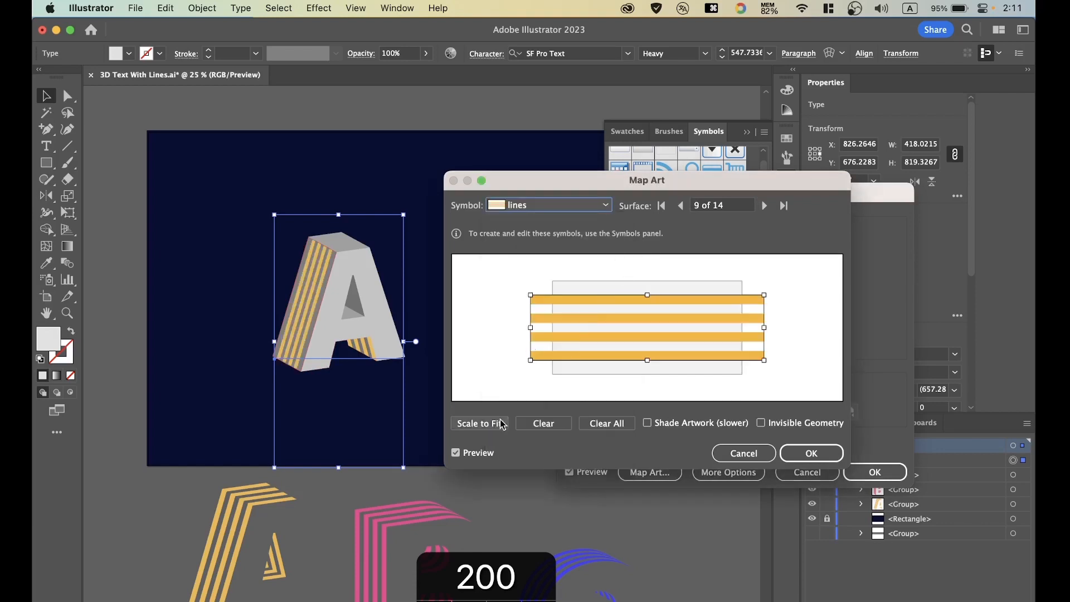
click(599, 425)
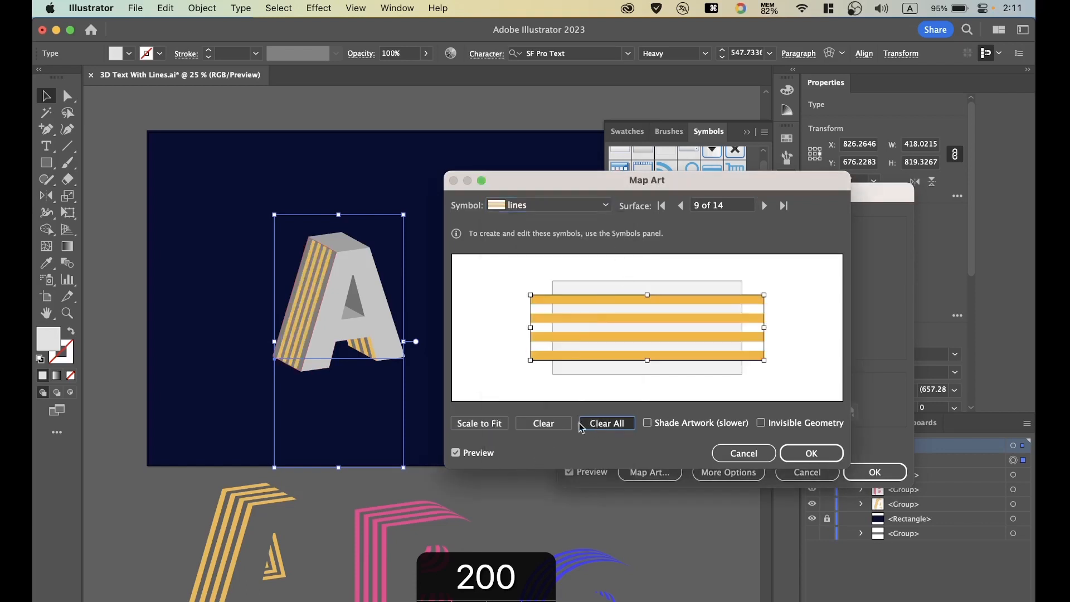
click(480, 424)
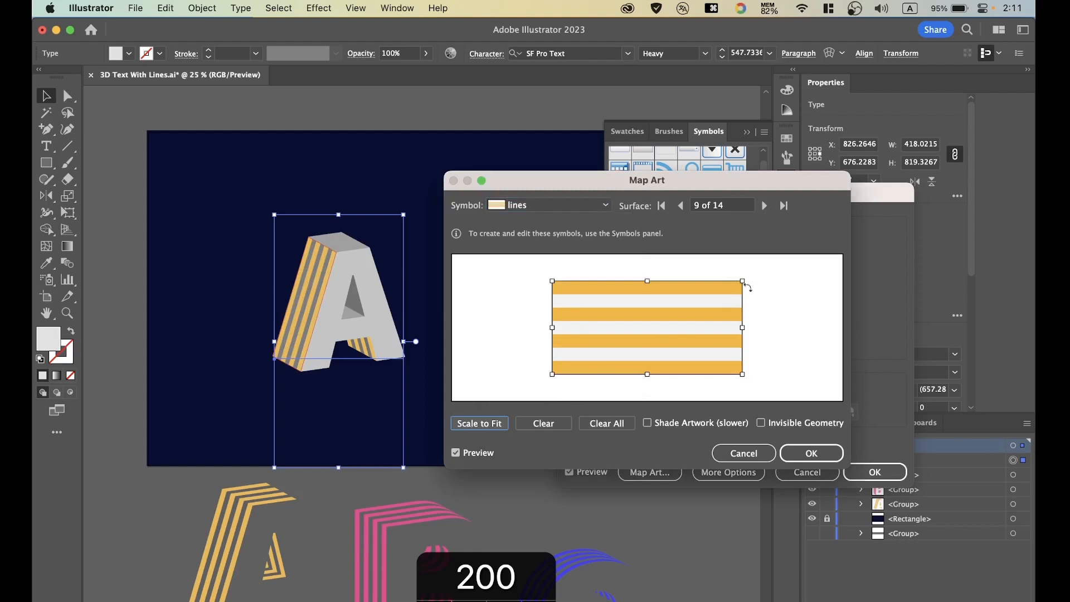
Map the "lines" symbol onto surface 10, the top face of the A, scaled to fit.
click(764, 205)
click(586, 206)
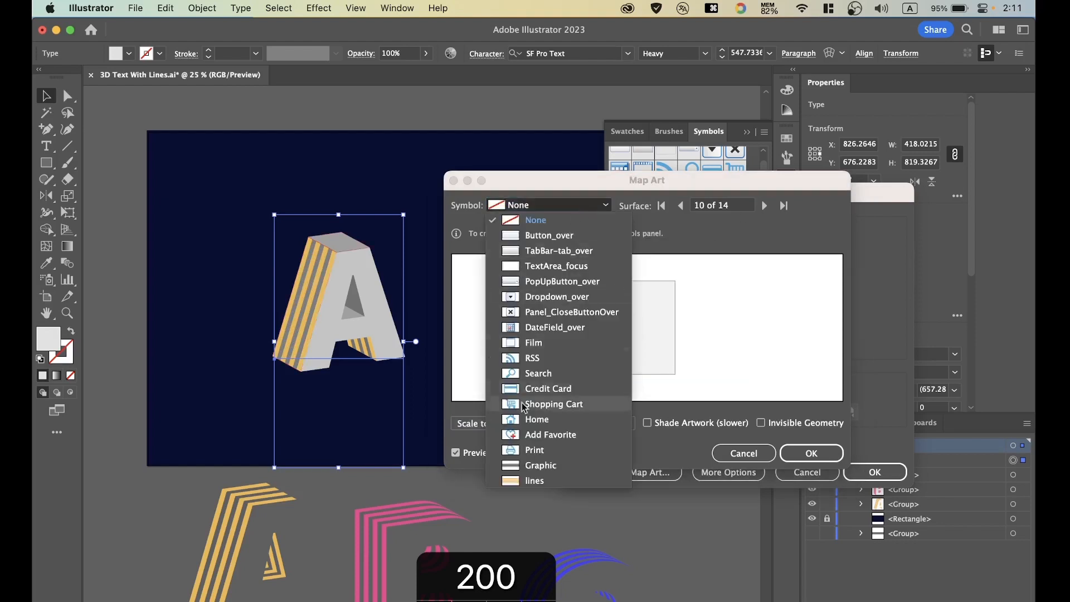
click(521, 479)
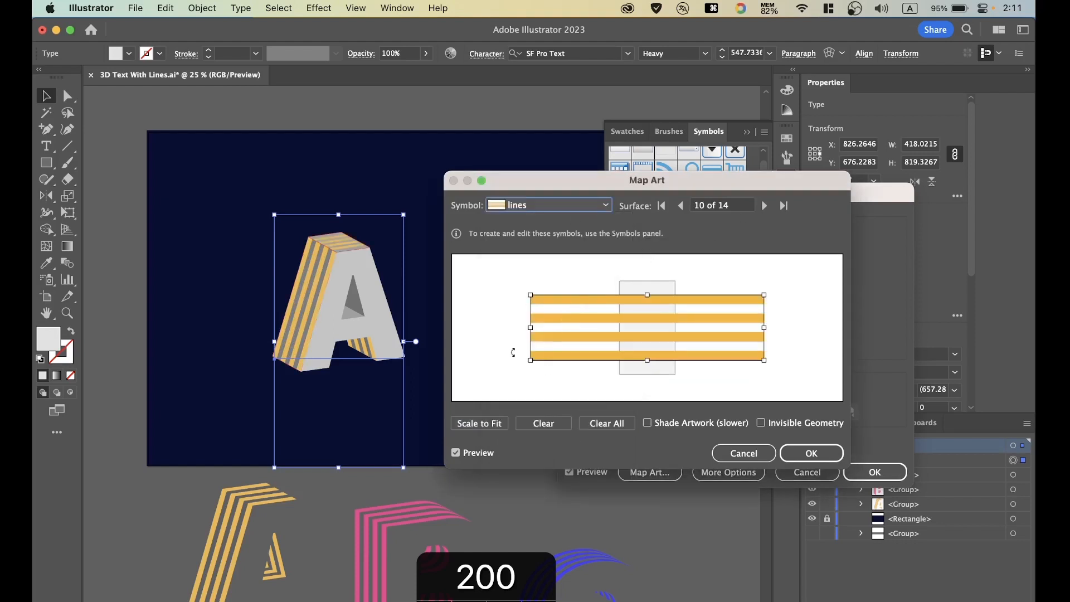
click(486, 424)
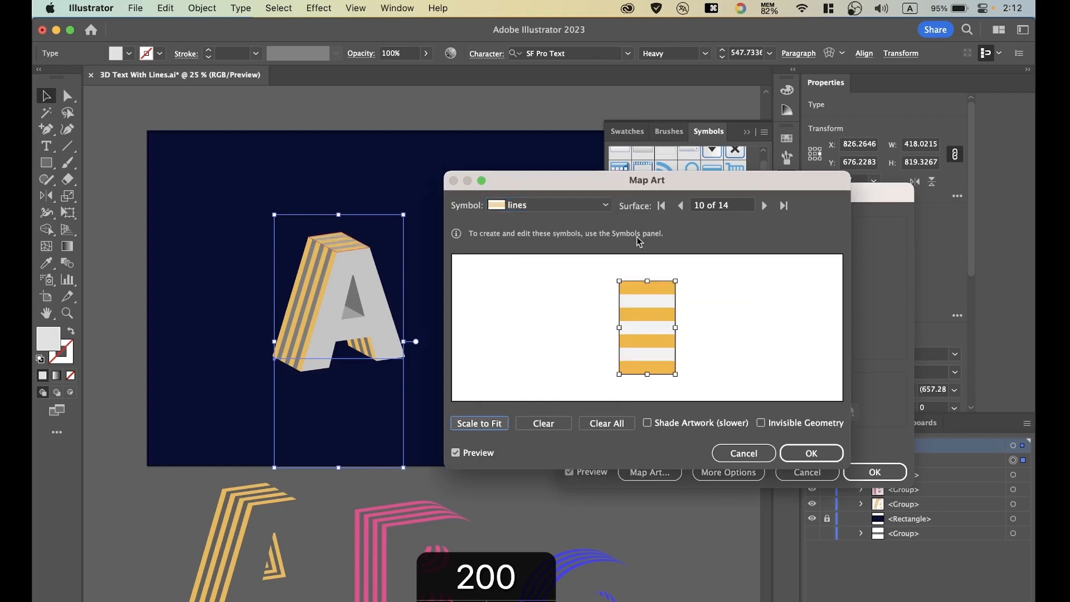
Map the "lines" symbol onto surface 11, the floor of the A's inner hole, scaled to fit.
click(764, 206)
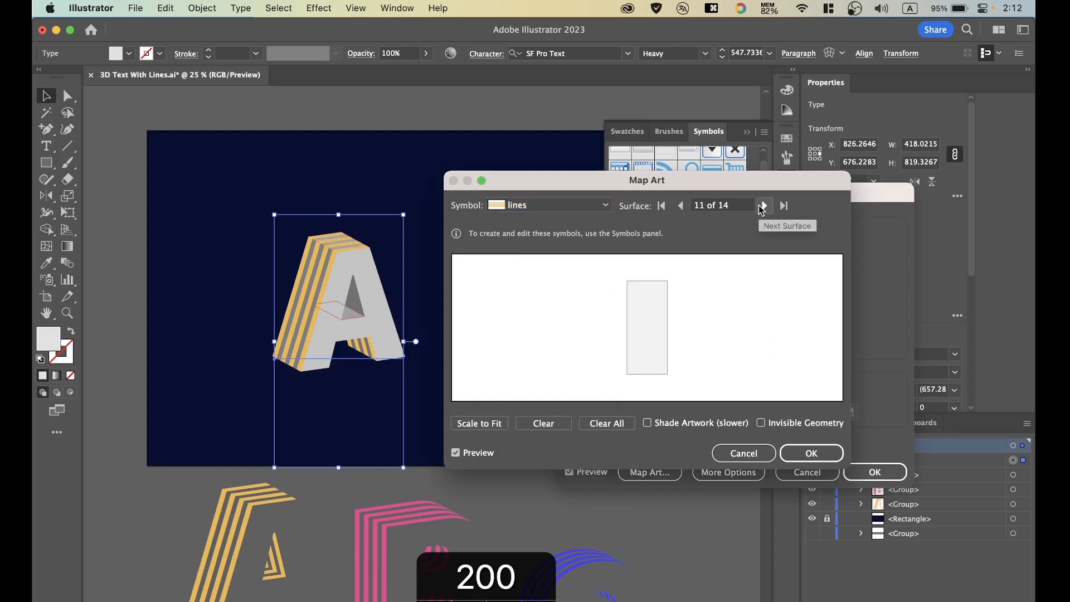
click(539, 206)
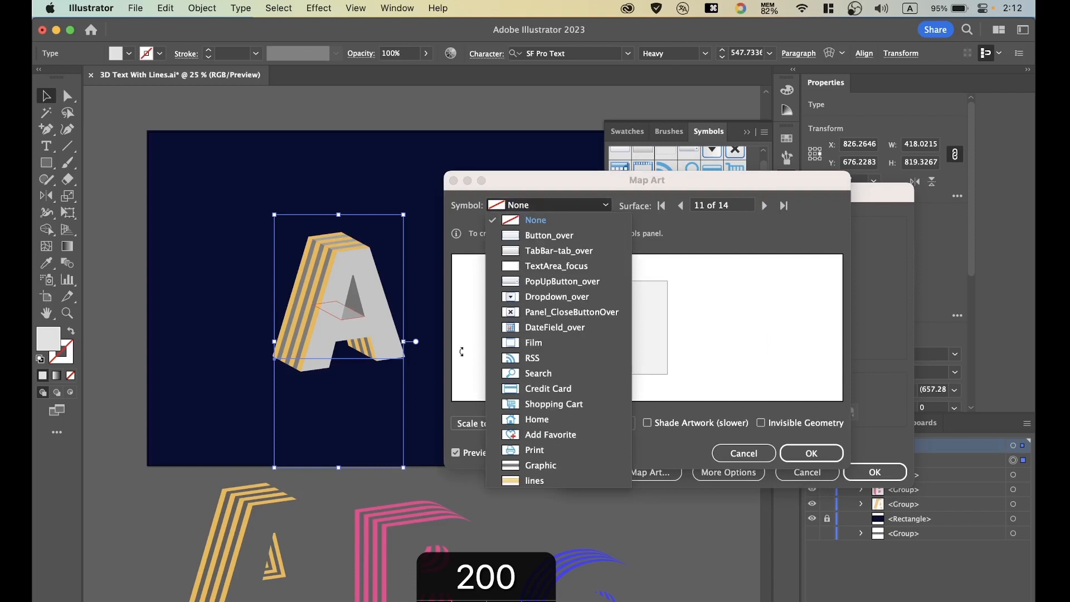
click(515, 480)
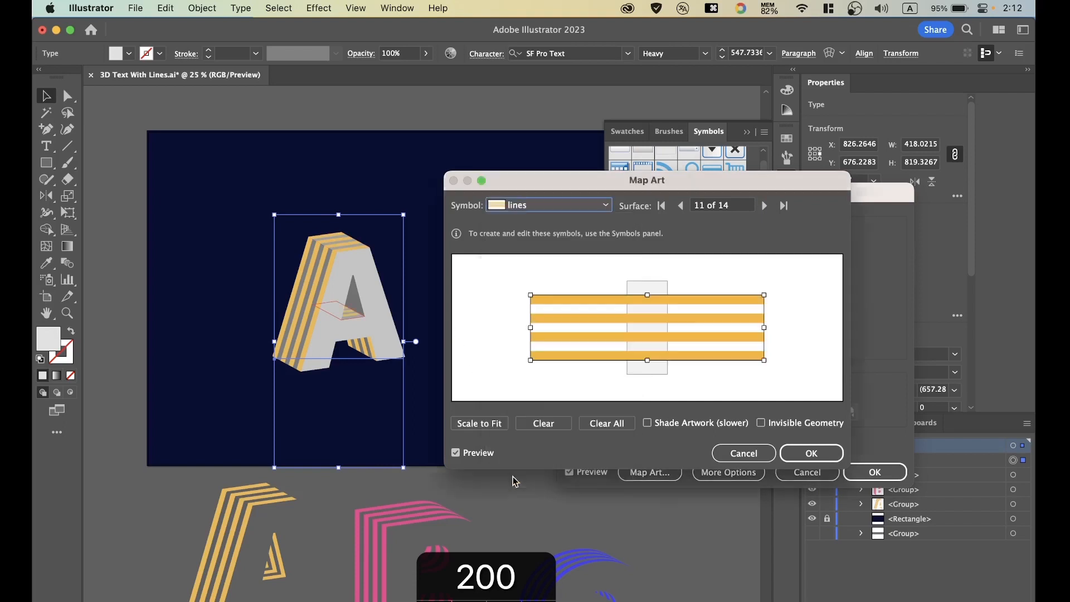
click(486, 423)
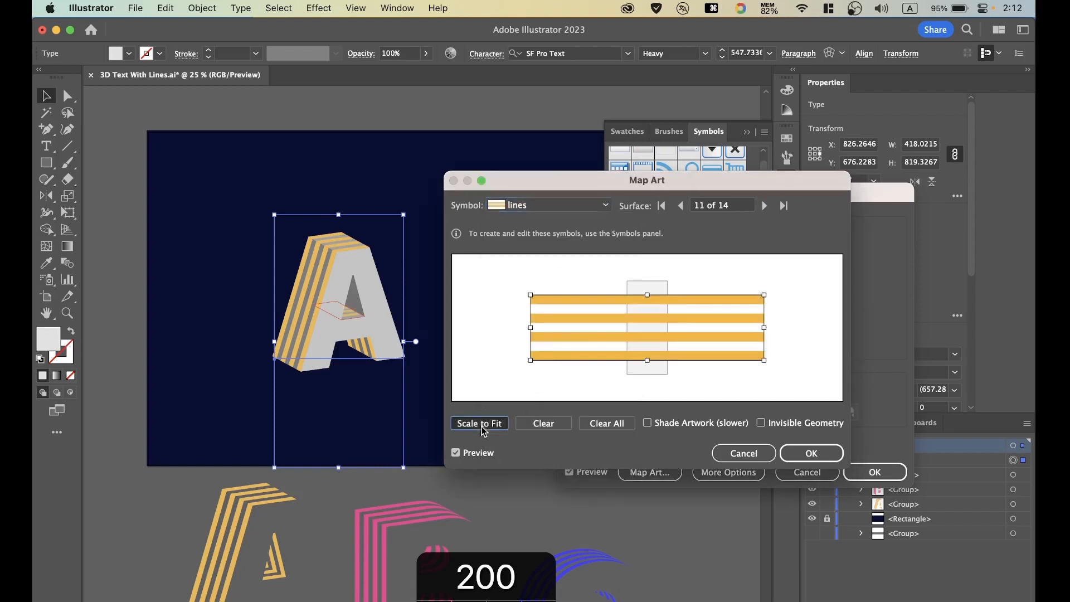
Map the "lines" symbol scaled to fit onto surface 12, a side wall of the A's hole, and apply the 3D effect.
click(765, 205)
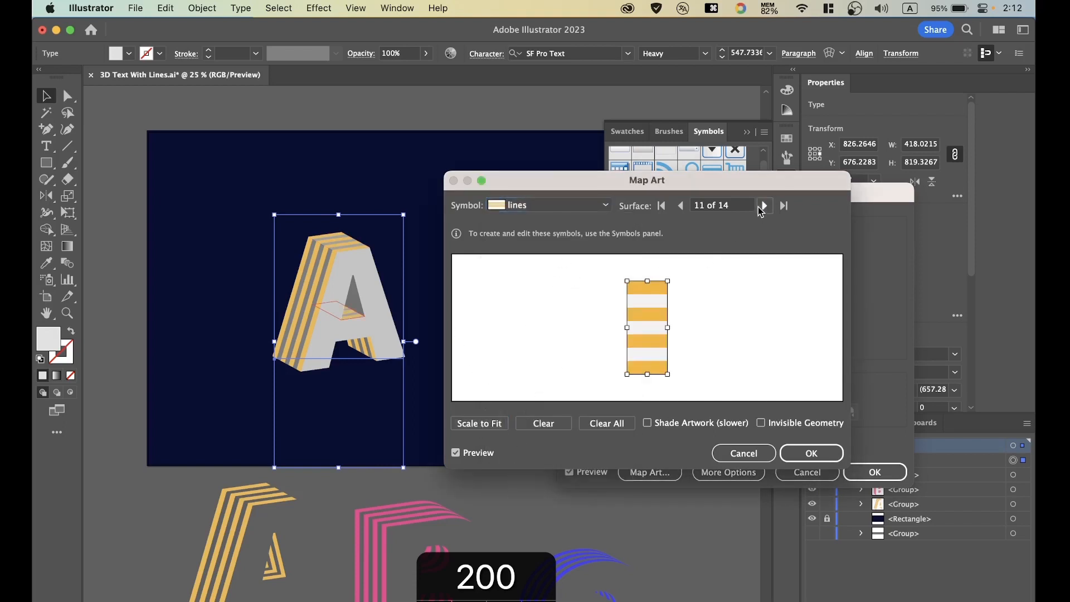
click(580, 207)
click(515, 481)
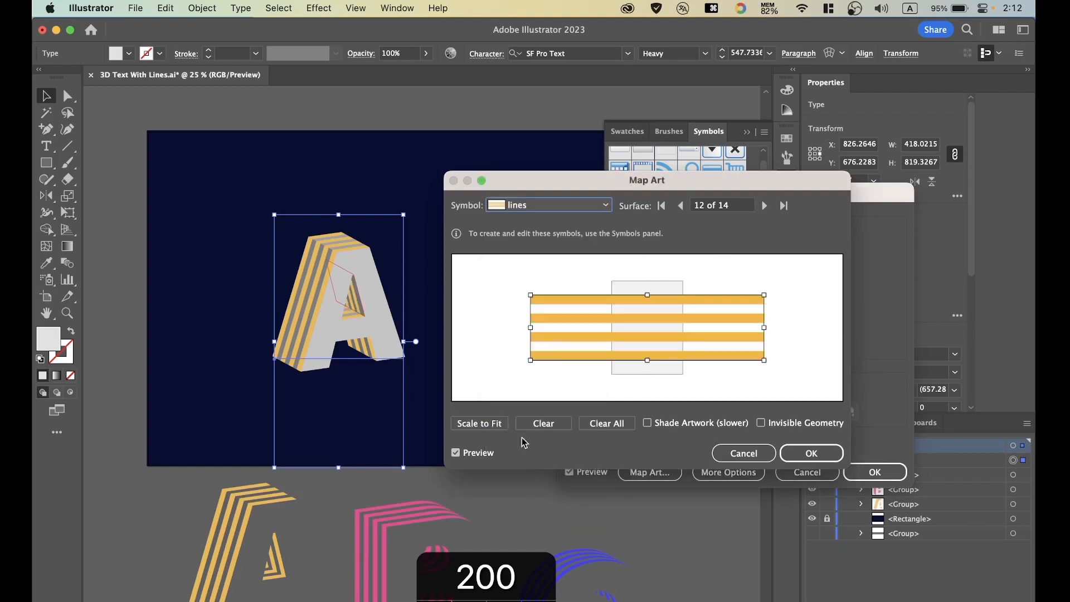
click(496, 424)
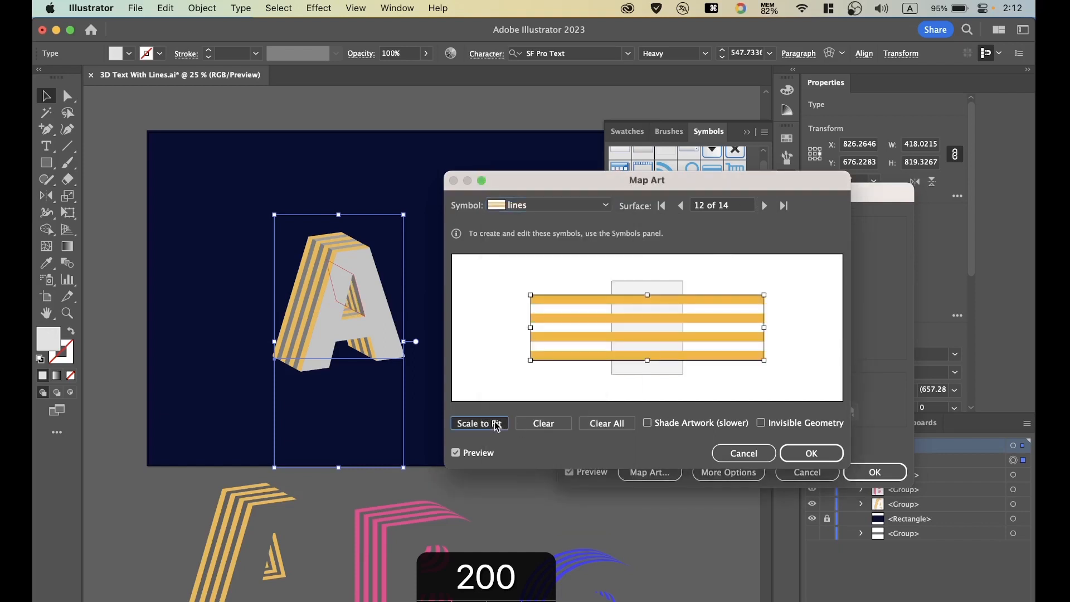
click(812, 452)
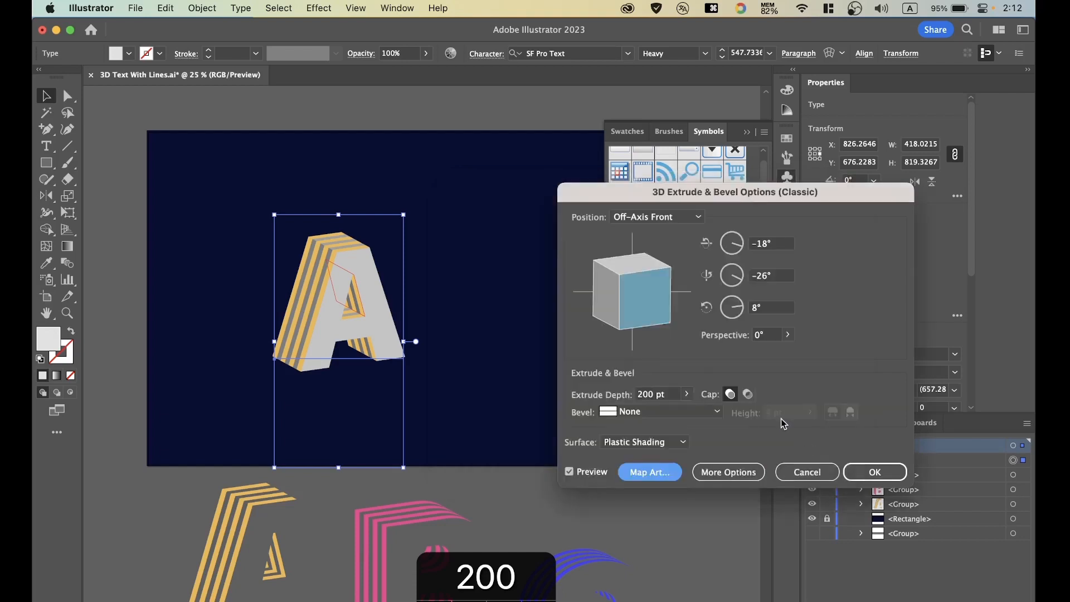
click(872, 469)
click(471, 275)
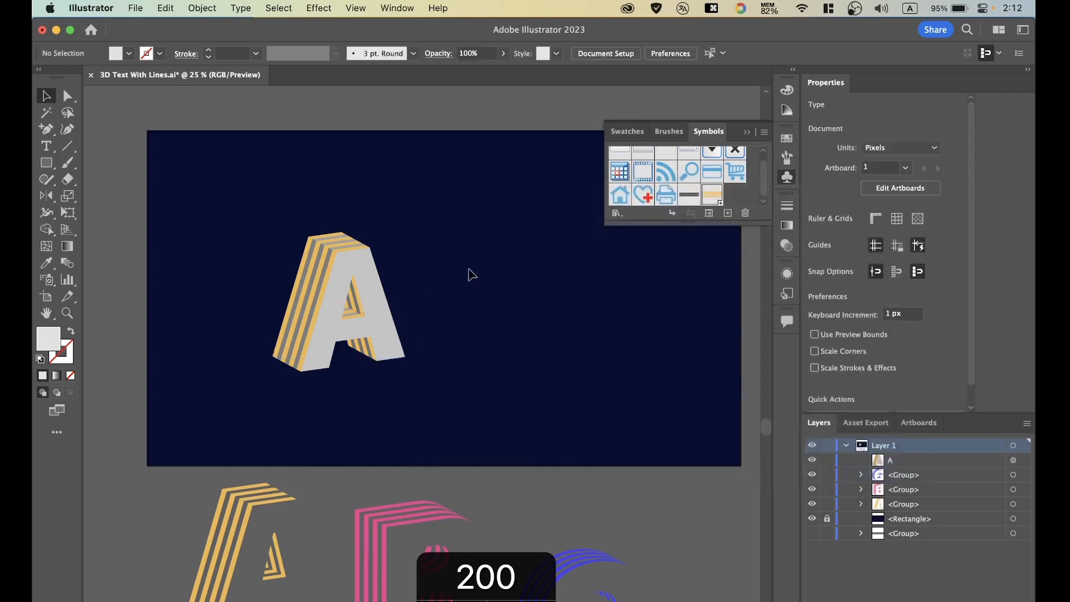
Expand the appearance of the extruded, striped letter A.
key(super+equal)
key(super+equal)
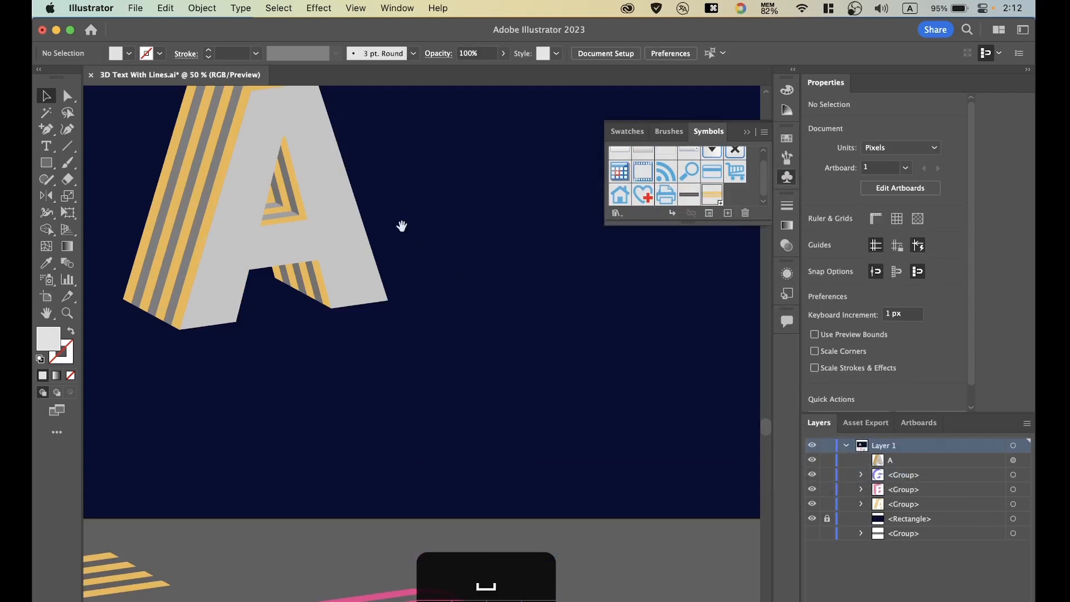
drag(401, 227, 503, 373)
key(super+minus)
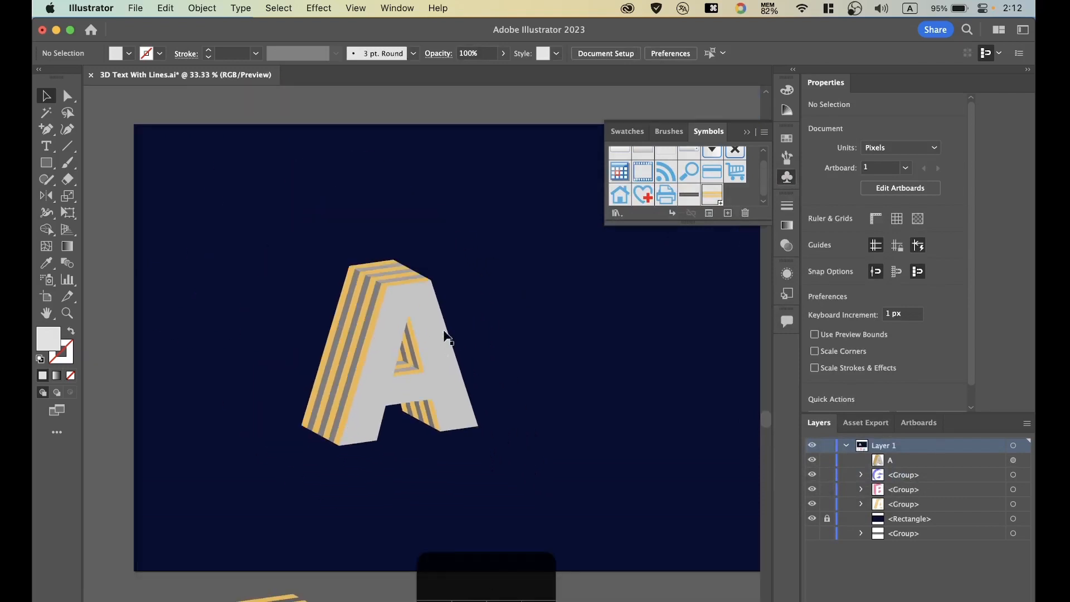
click(430, 313)
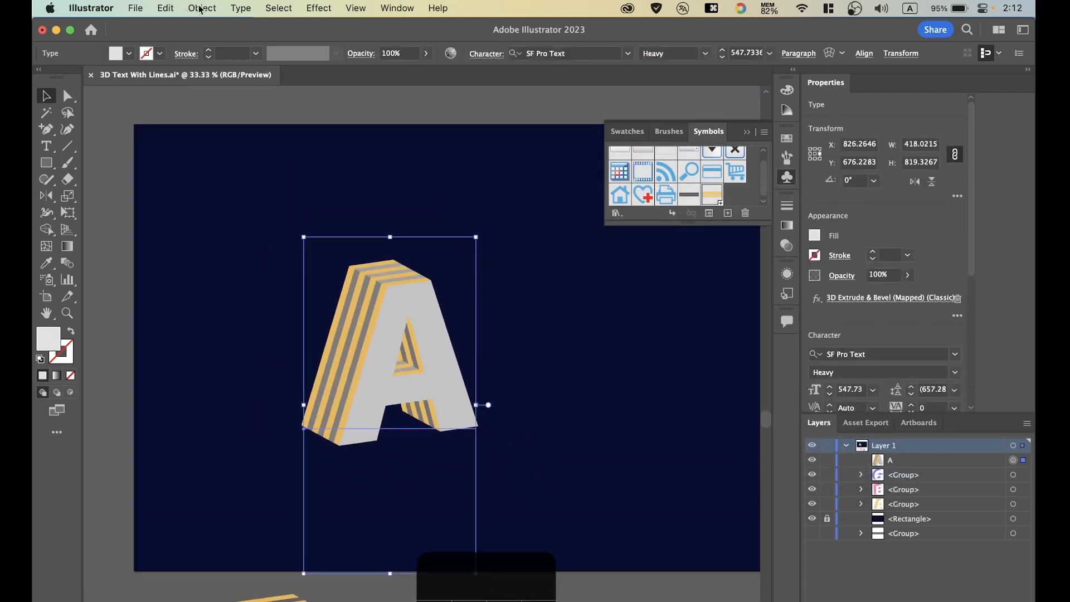
click(201, 9)
click(264, 212)
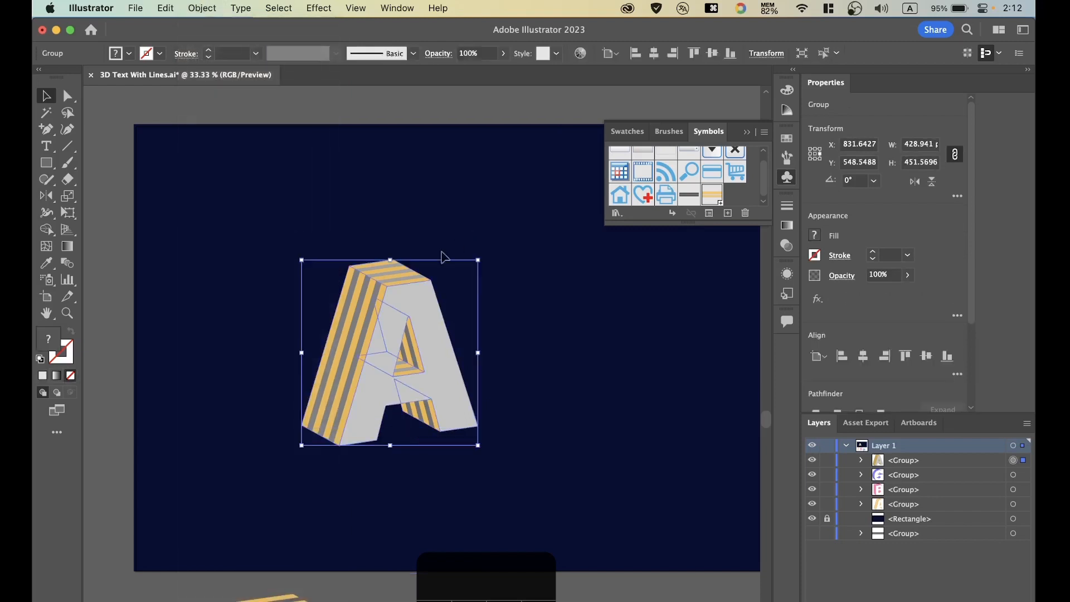
Lock the three other letter groups and keep the expanded A group selected for editing.
click(511, 318)
click(429, 315)
click(904, 466)
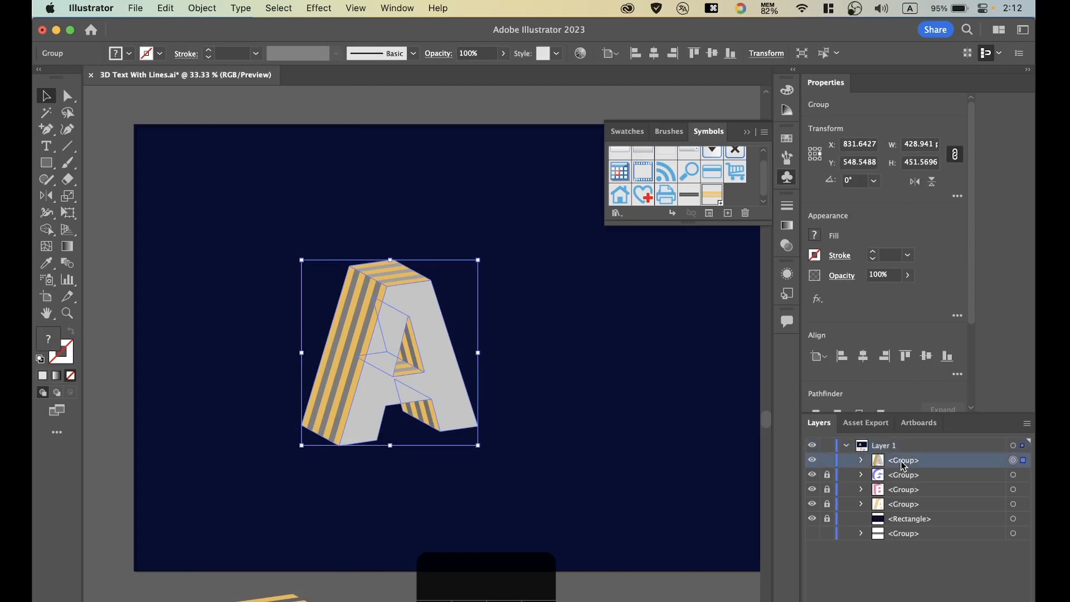
click(861, 461)
click(862, 461)
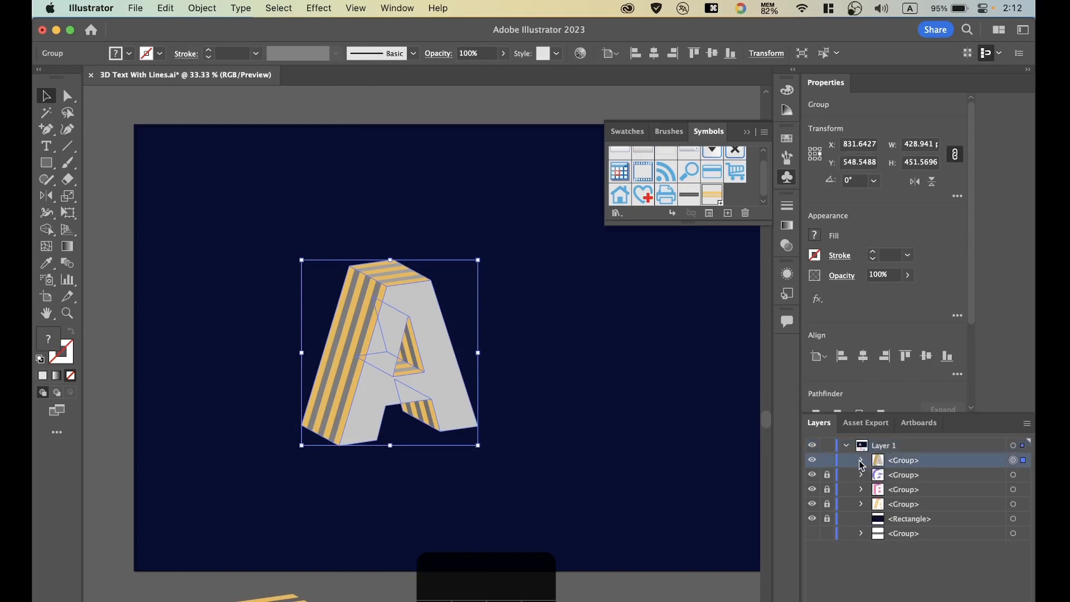
Ungroup the expanded A repeatedly until each of its faces is a separate group.
right_click(376, 338)
click(415, 487)
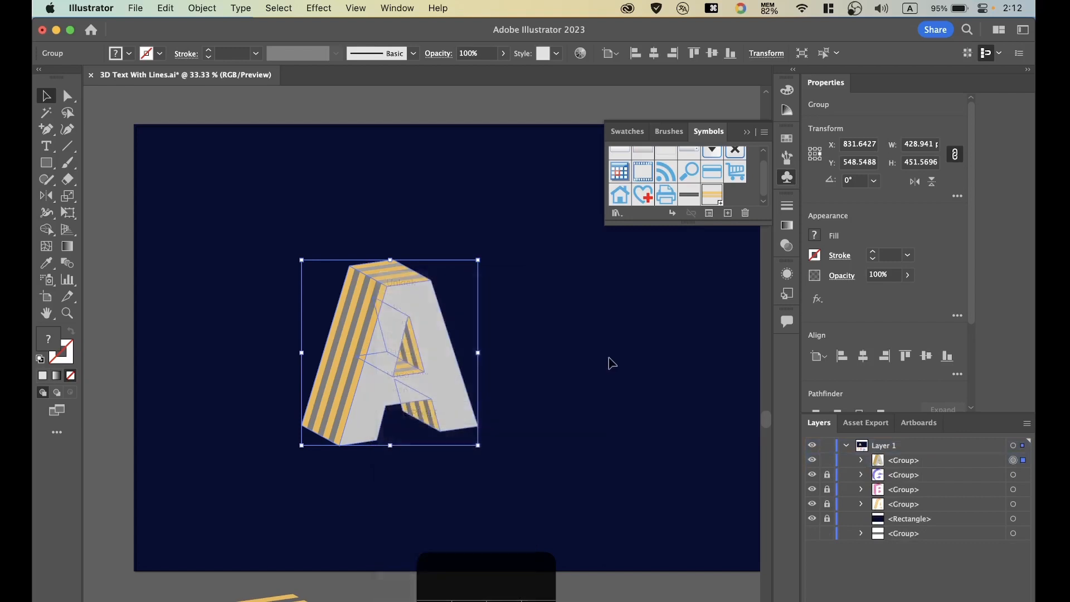
click(453, 363)
click(421, 358)
right_click(427, 363)
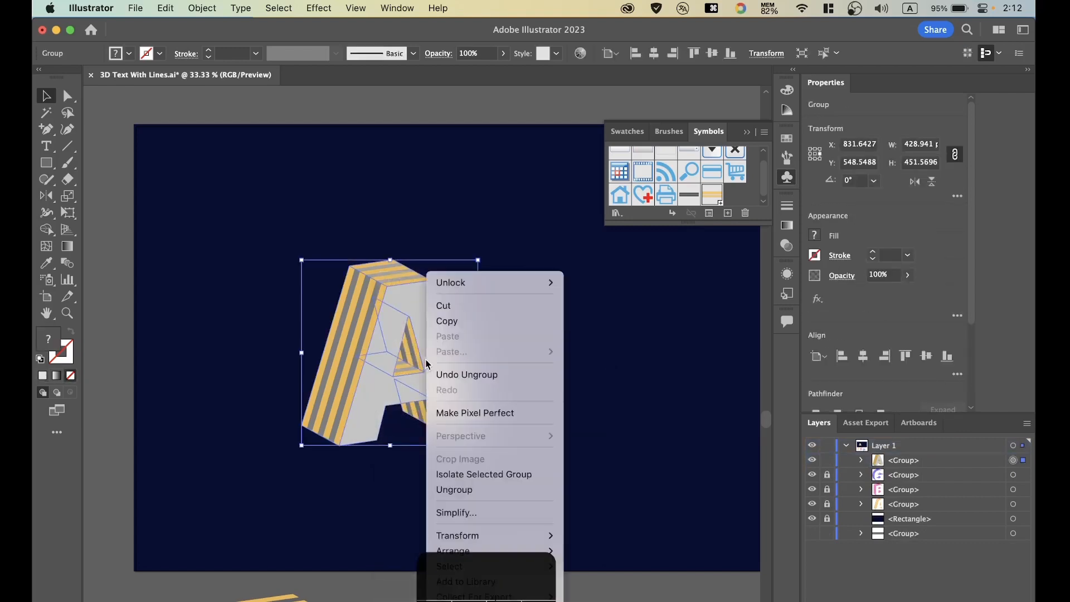
click(502, 490)
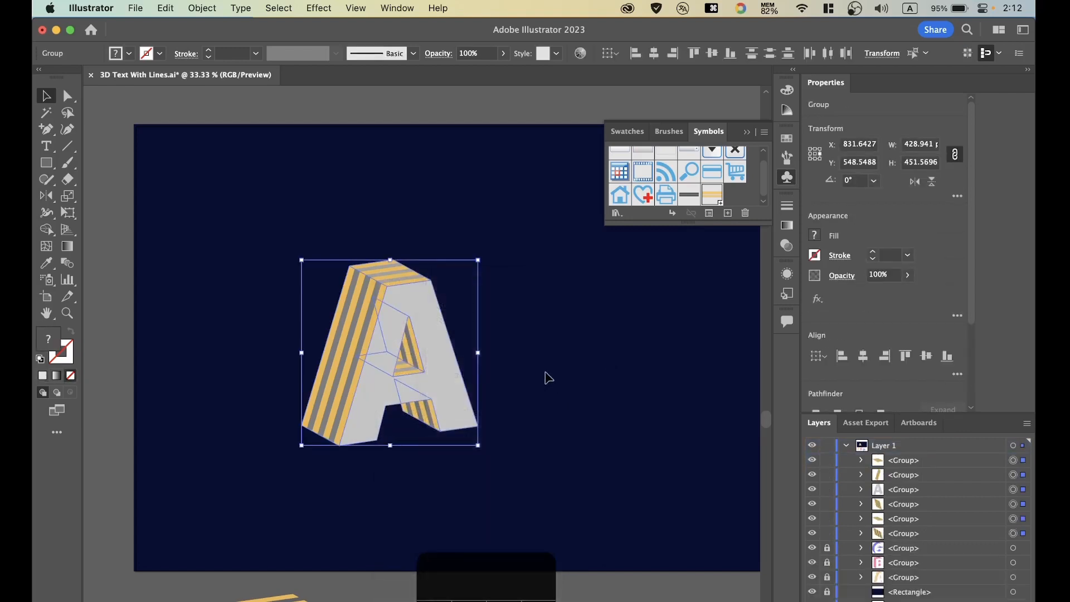
click(545, 375)
Identify the A's top face group, ungroup it and delete the grey path behind its stripes.
click(1013, 461)
click(812, 460)
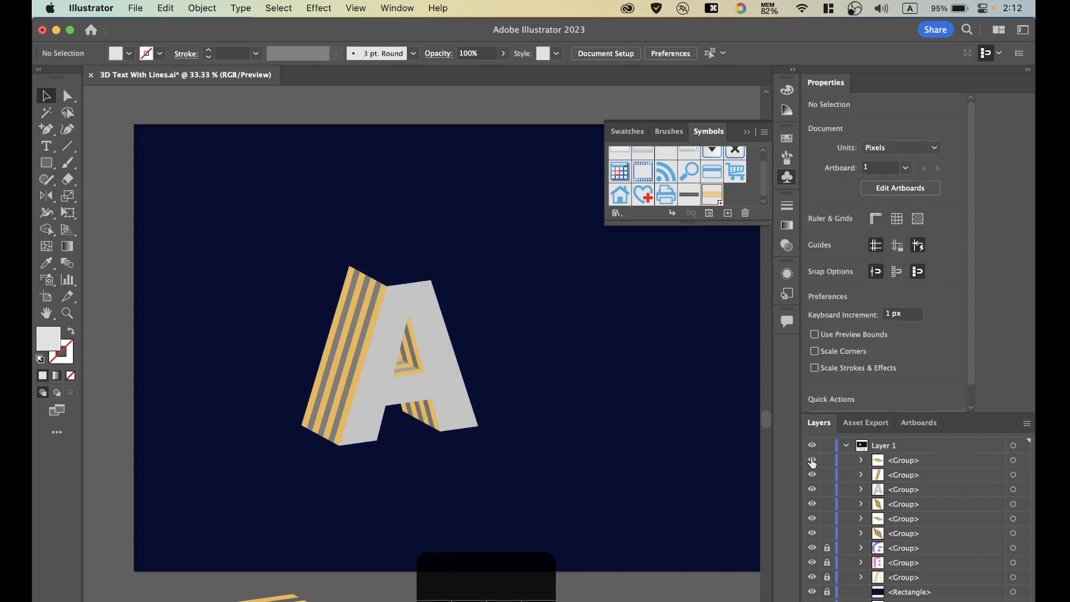
click(812, 461)
click(901, 461)
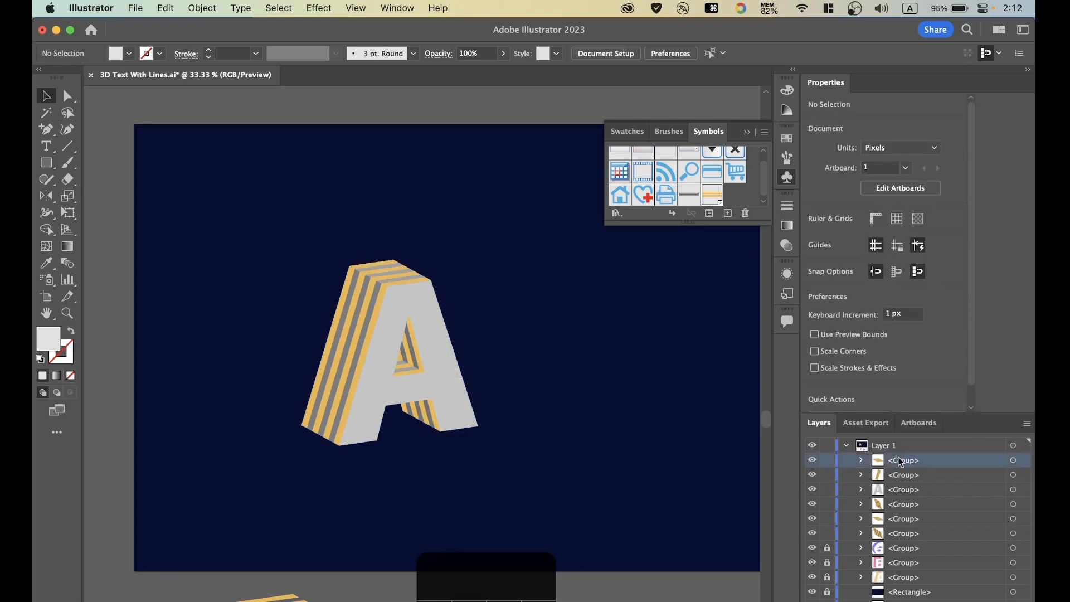
right_click(396, 276)
click(445, 492)
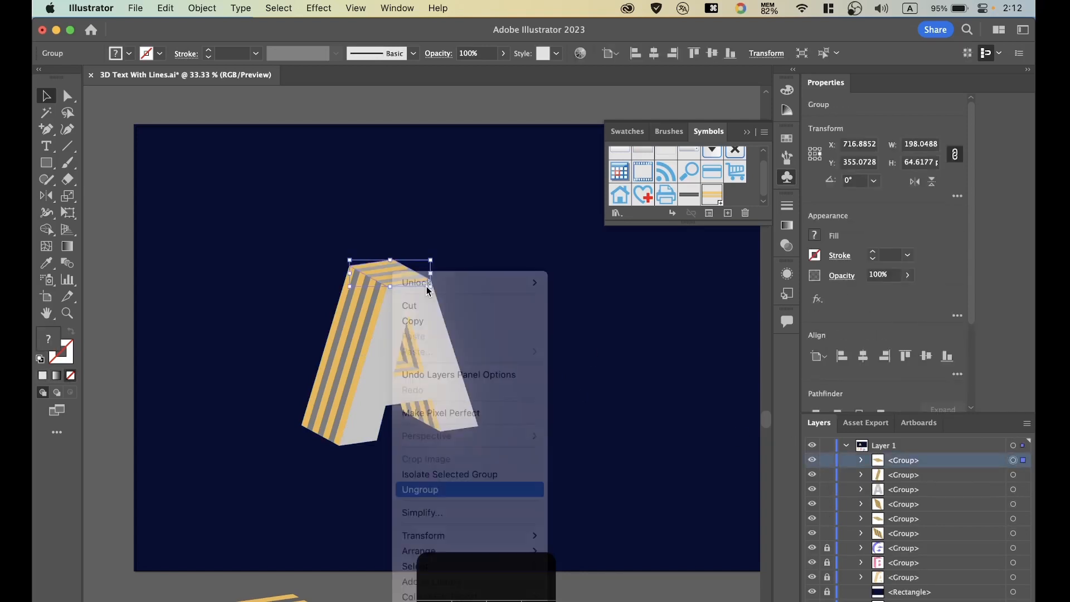
click(1013, 475)
key(BackSpace)
Ungroup the long outer left face of the A and delete the grey path behind its stripes.
click(396, 327)
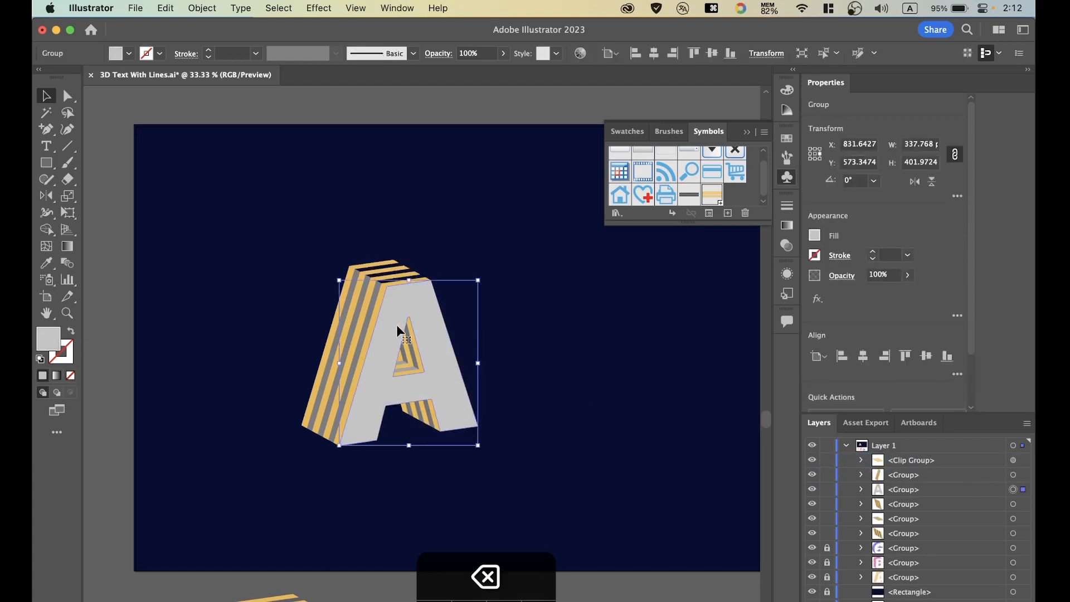
click(352, 336)
right_click(352, 336)
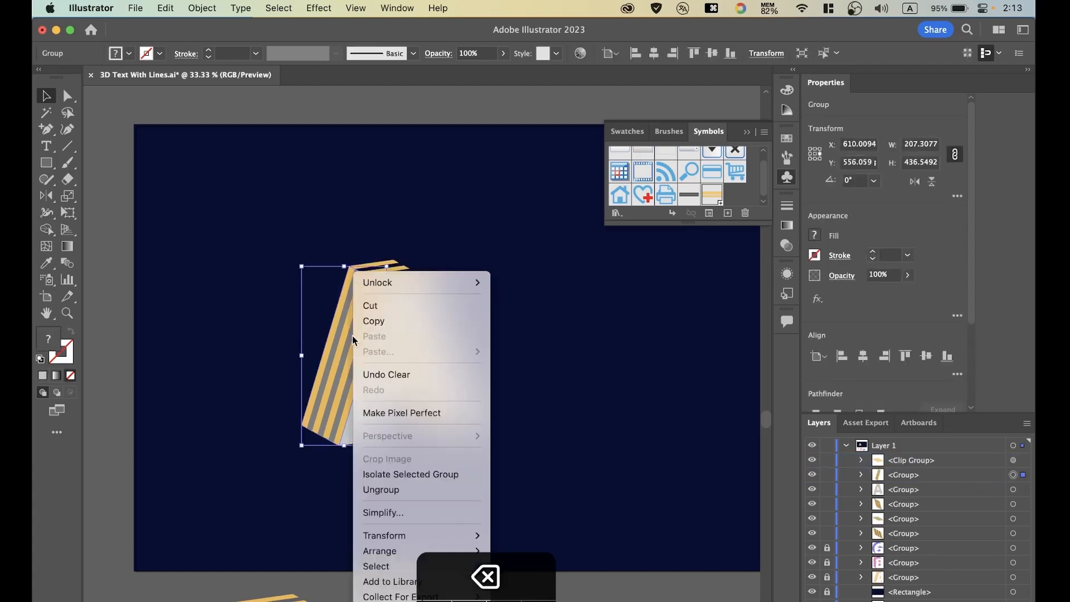
click(382, 489)
click(1013, 490)
key(BackSpace)
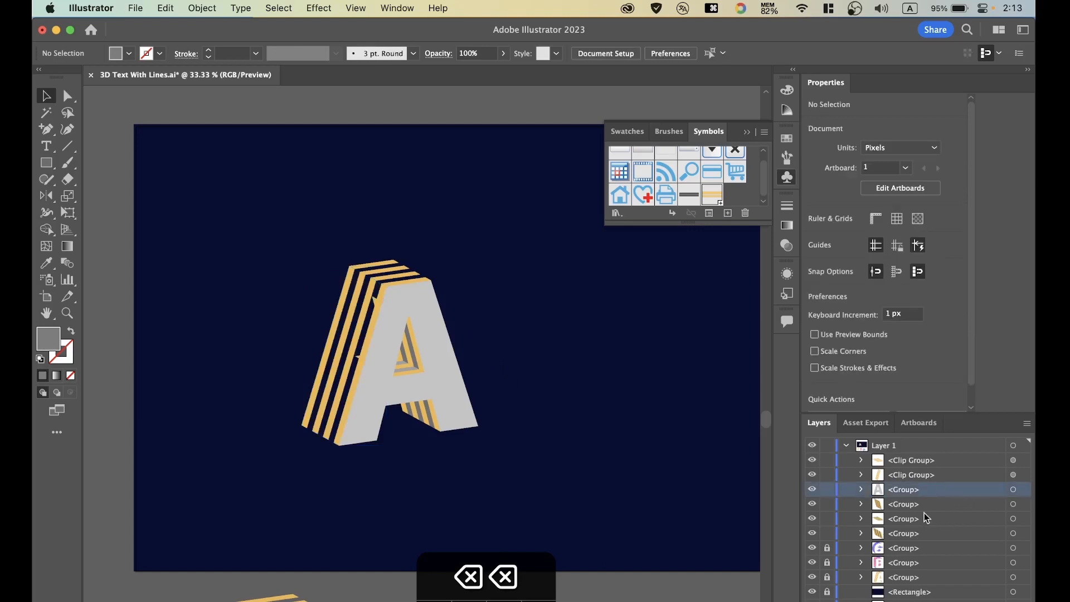
Ungroup the side wall of the A's hole and delete the grey path behind its stripes.
key(super+equal)
click(401, 271)
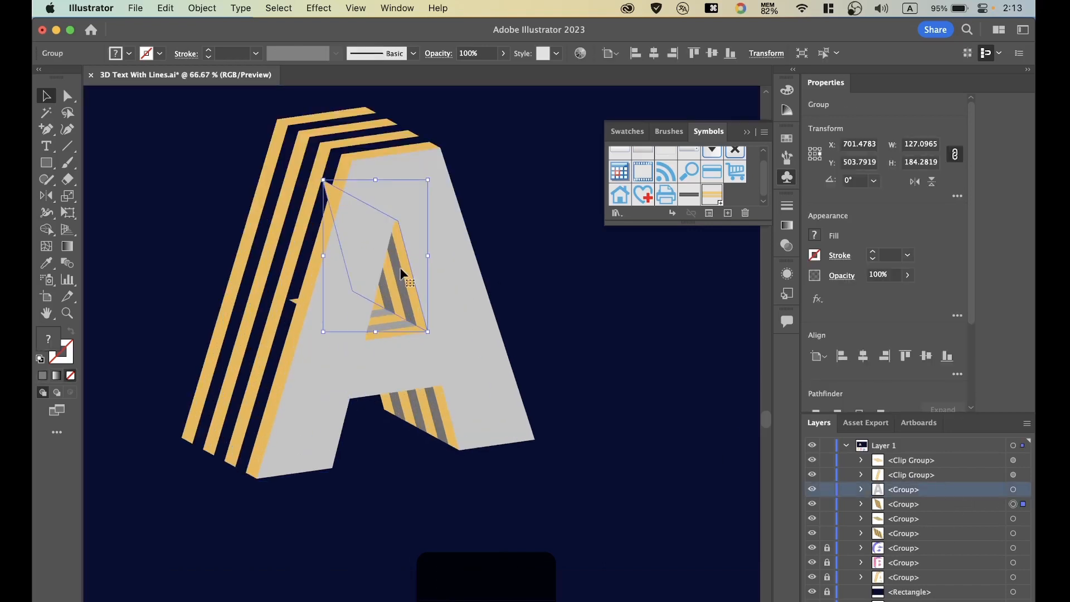
click(1002, 503)
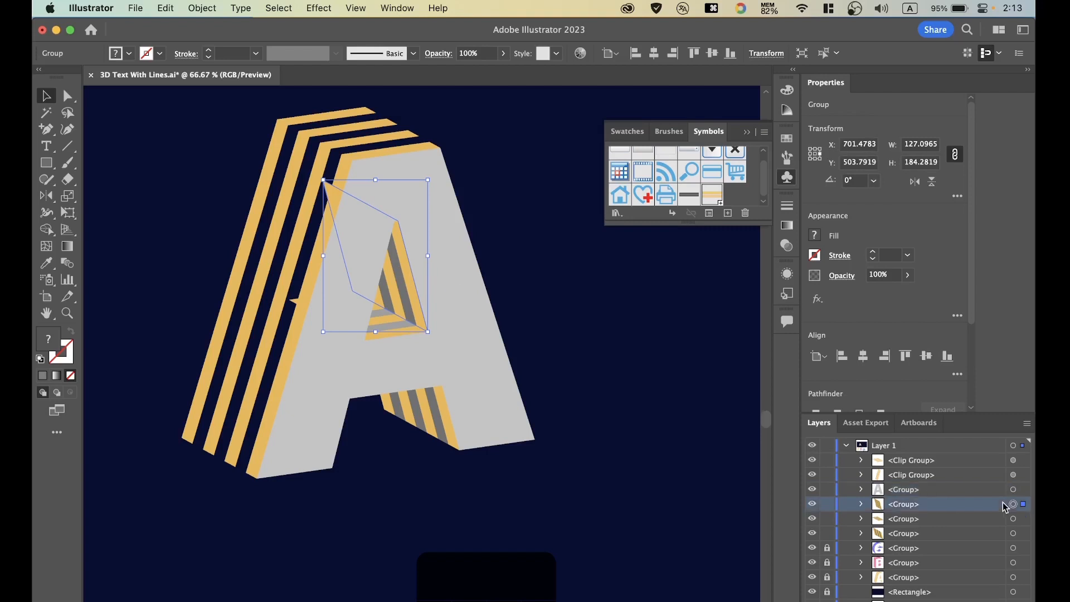
right_click(404, 268)
click(440, 487)
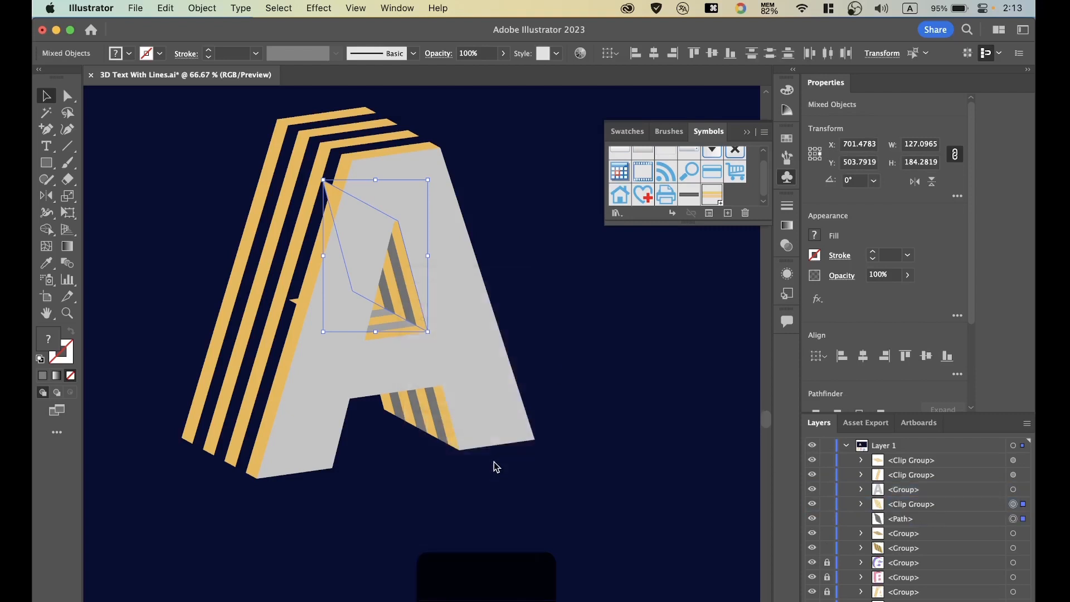
click(1012, 518)
key(BackSpace)
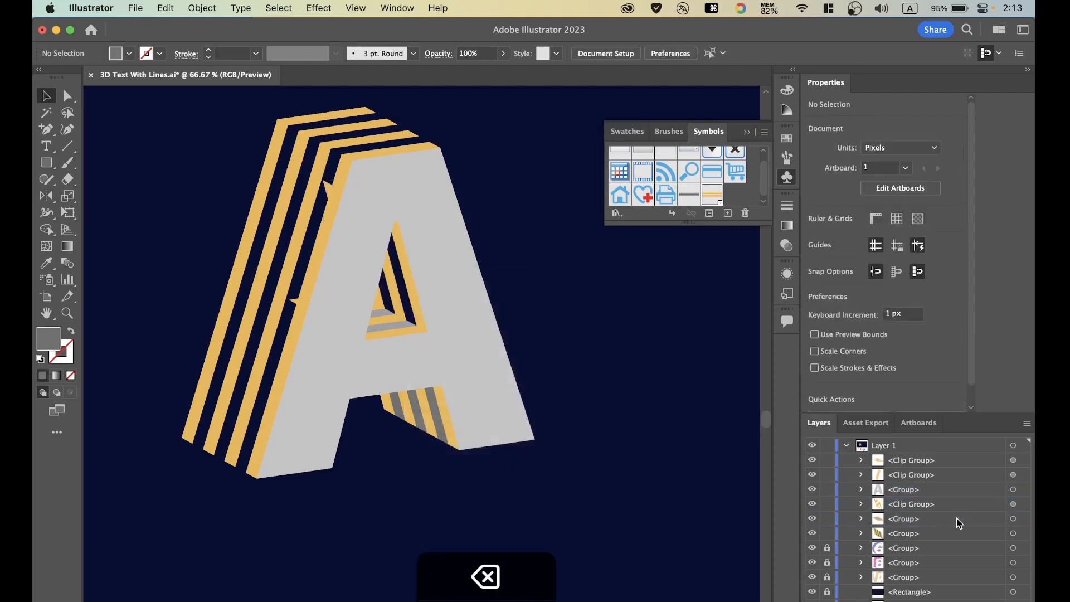
Ungroup the floor of the A's hole and delete the grey path behind its stripes.
click(1012, 520)
right_click(381, 317)
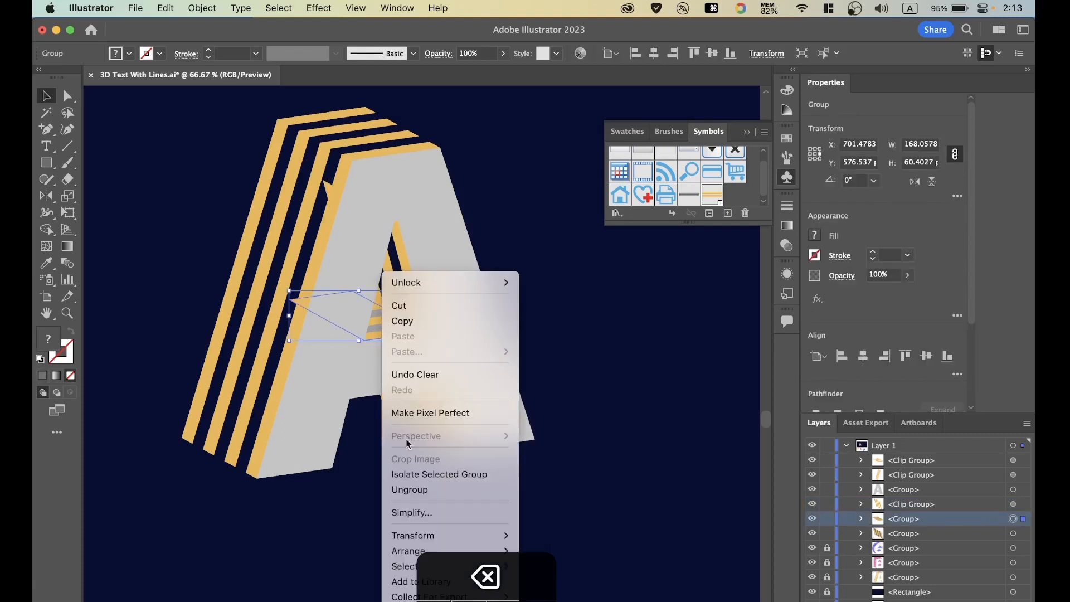
click(440, 489)
click(1013, 534)
key(BackSpace)
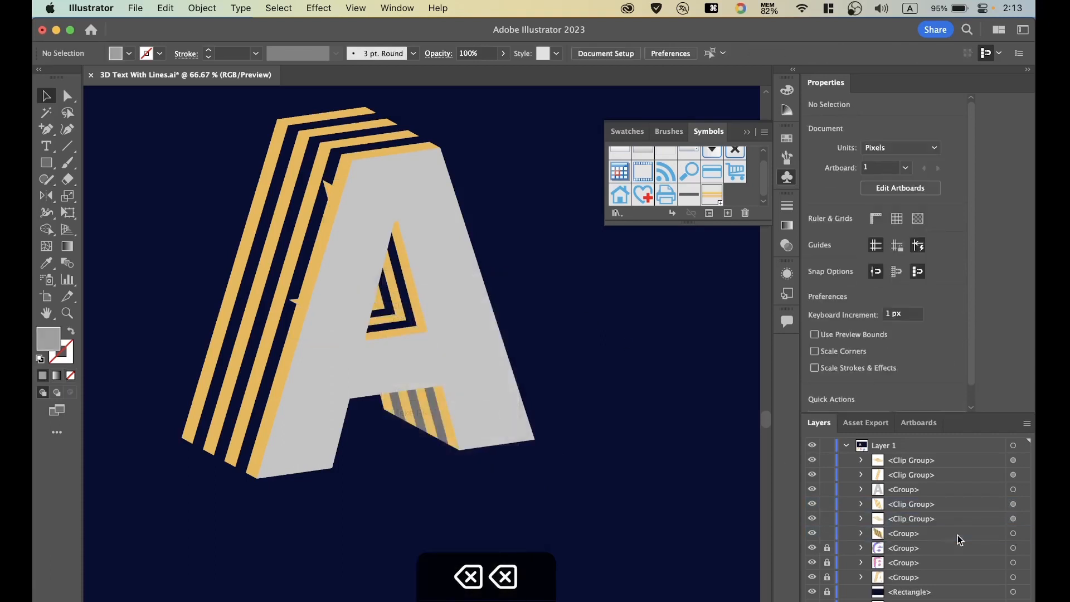
Ungroup the inner face of the A's right leg and delete the grey path behind its stripes.
click(1013, 533)
right_click(403, 390)
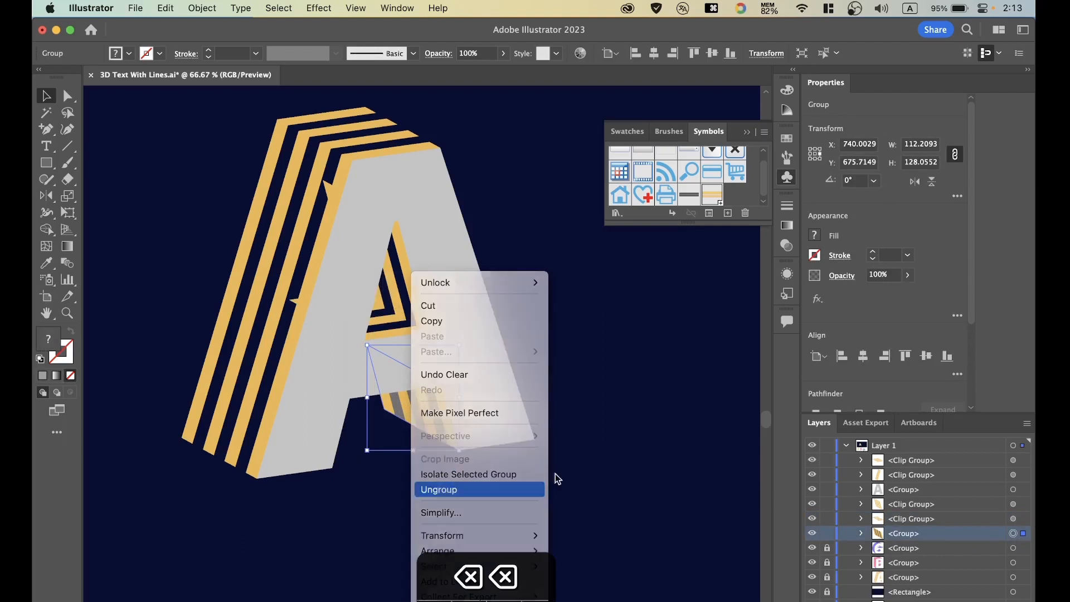
click(540, 487)
click(1013, 548)
key(BackSpace)
Ungroup the clip groups holding the stripes of the A's outer left face and the hole's side wall.
click(440, 321)
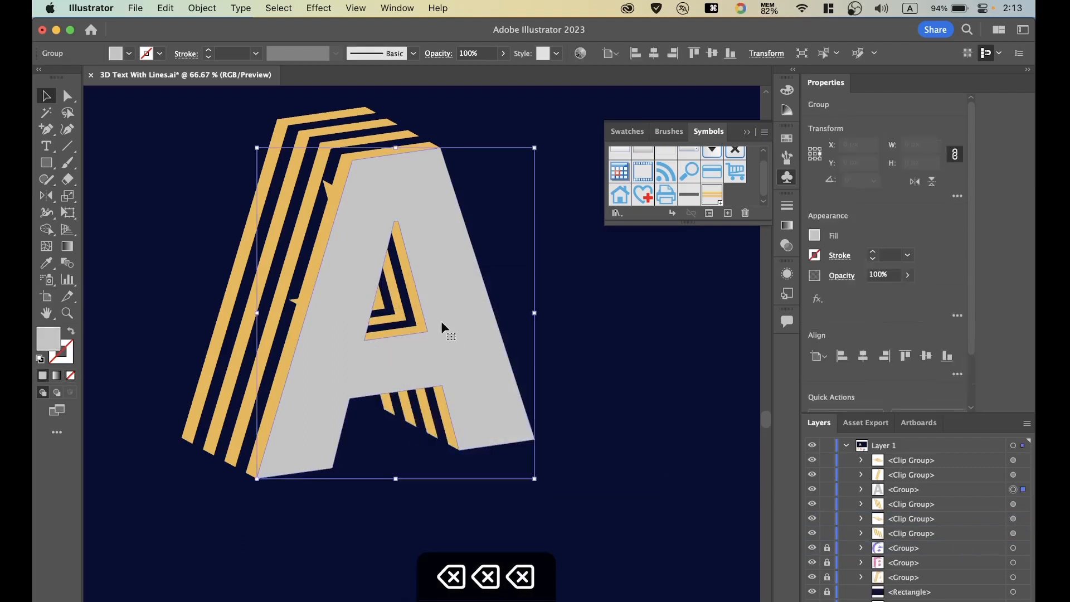
key(super+a)
click(101, 145)
click(327, 194)
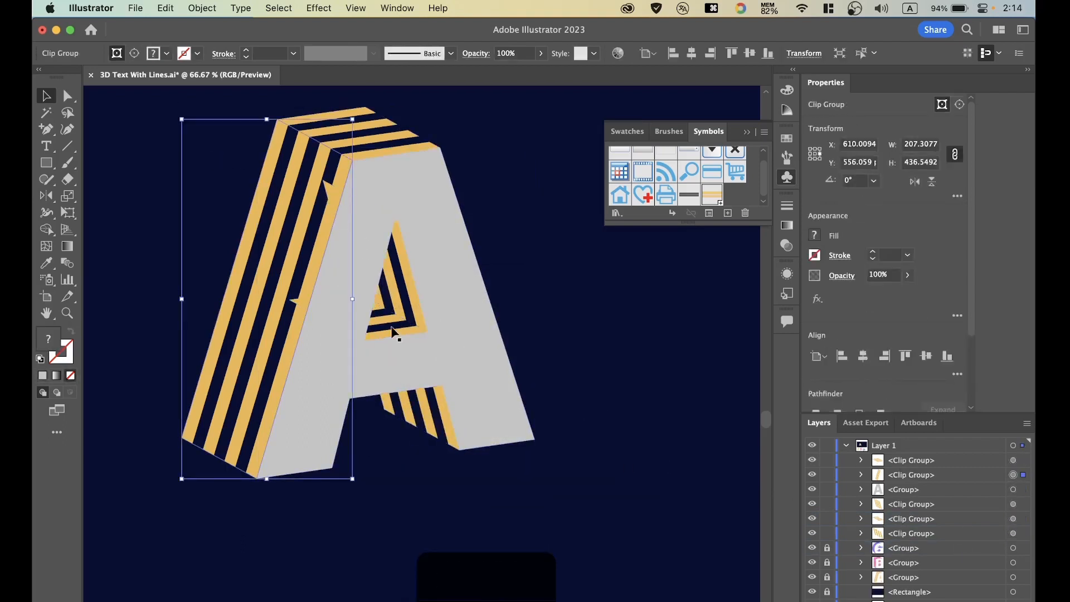
right_click(309, 303)
click(393, 487)
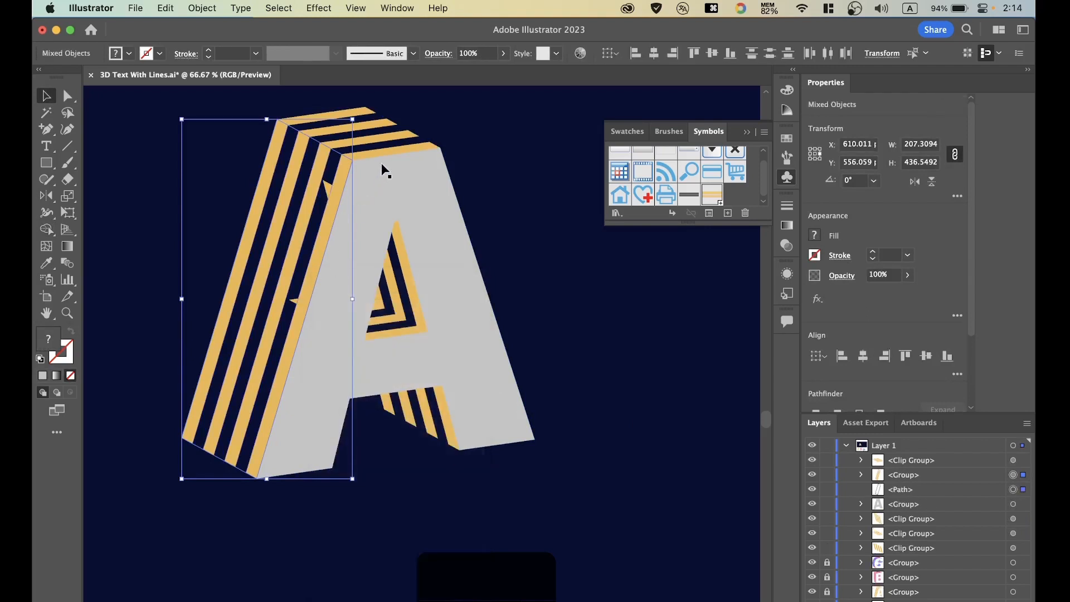
click(381, 296)
right_click(381, 295)
click(422, 488)
Ungroup the clip groups holding the stripes of the hole's floor and the right leg's inner face.
click(375, 320)
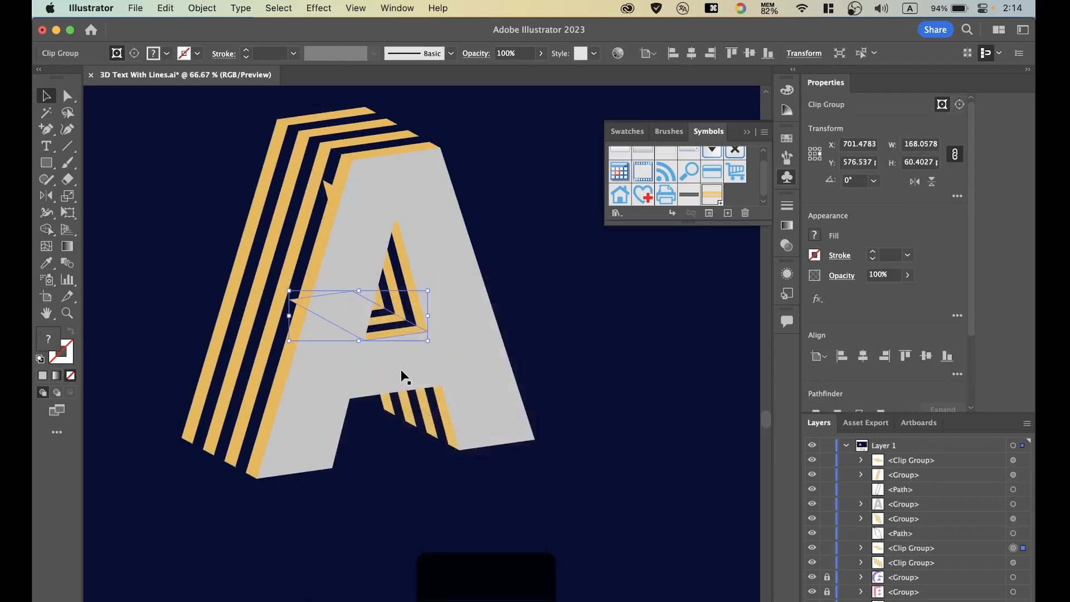
click(420, 400)
right_click(420, 400)
click(441, 487)
click(443, 241)
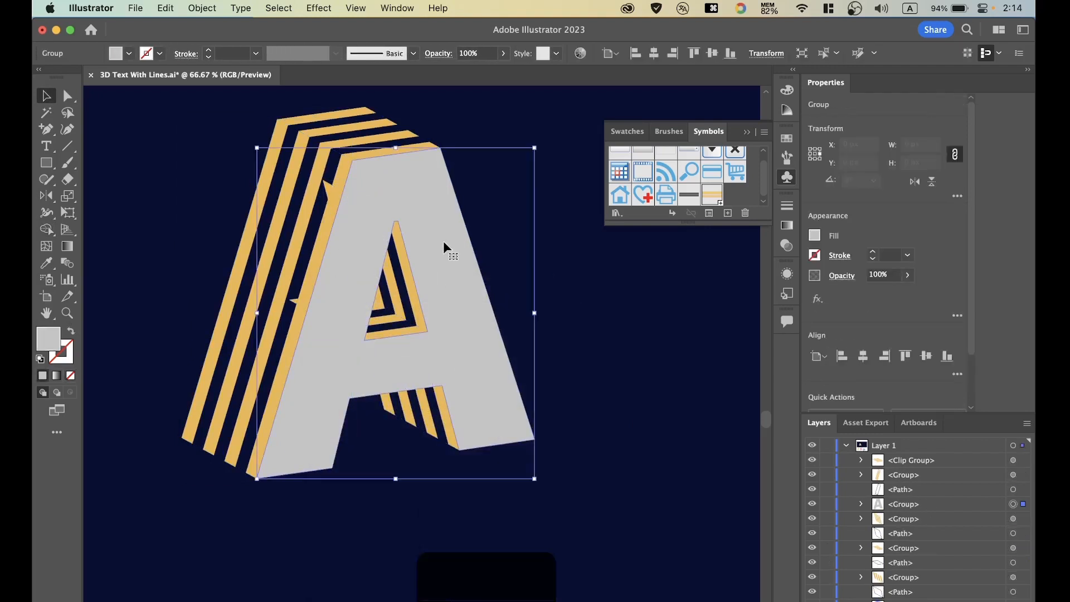
Delete the four leftover unfilled clipping paths of the ungrouped stripe faces.
click(186, 176)
click(1013, 534)
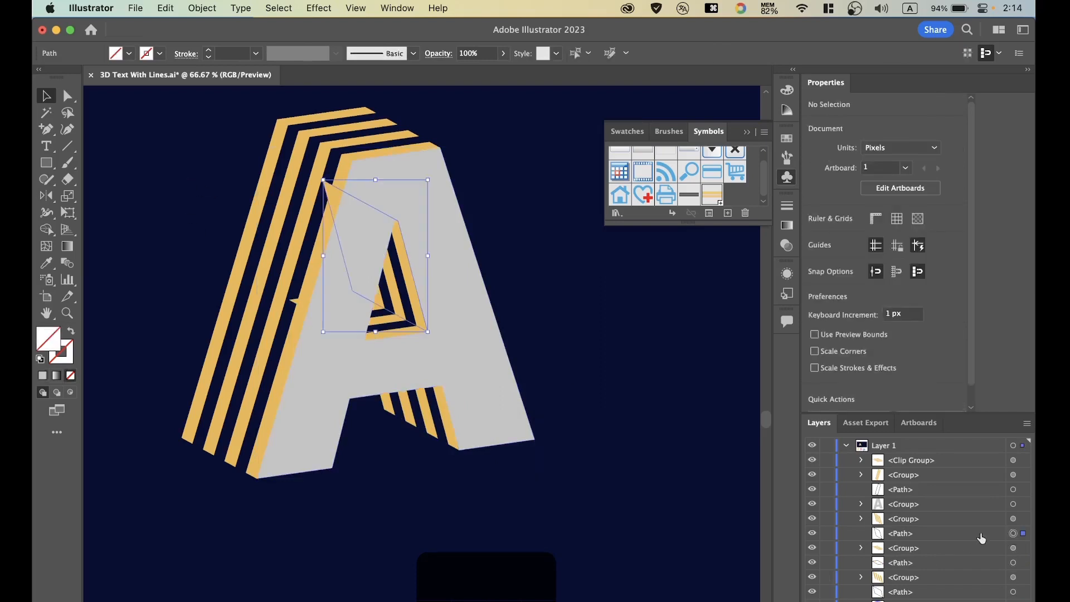
key(BackSpace)
click(1013, 491)
key(BackSpace)
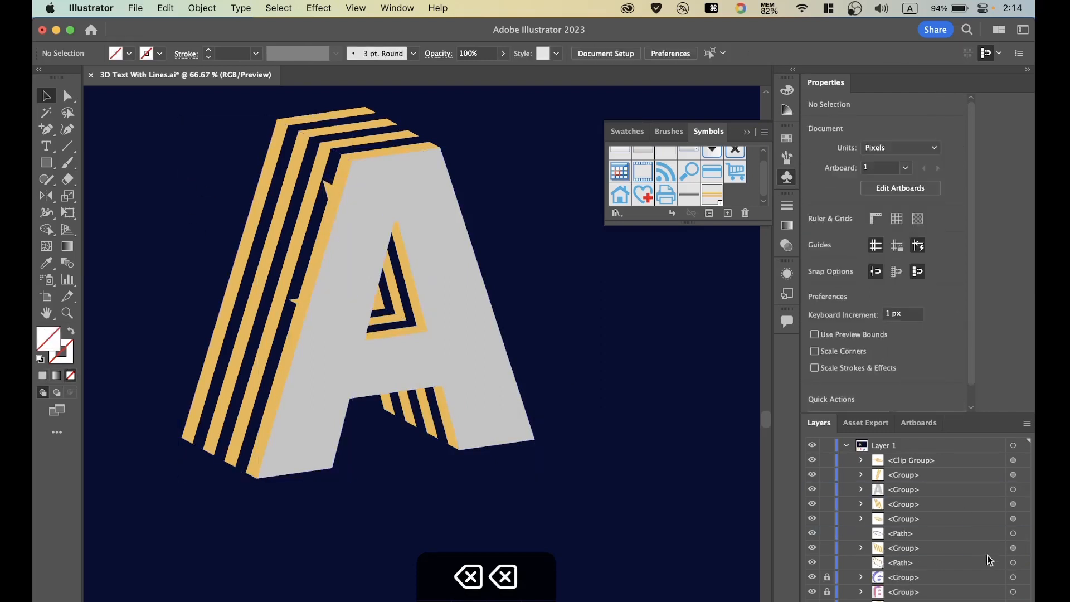
click(1013, 562)
key(BackSpace)
click(1013, 534)
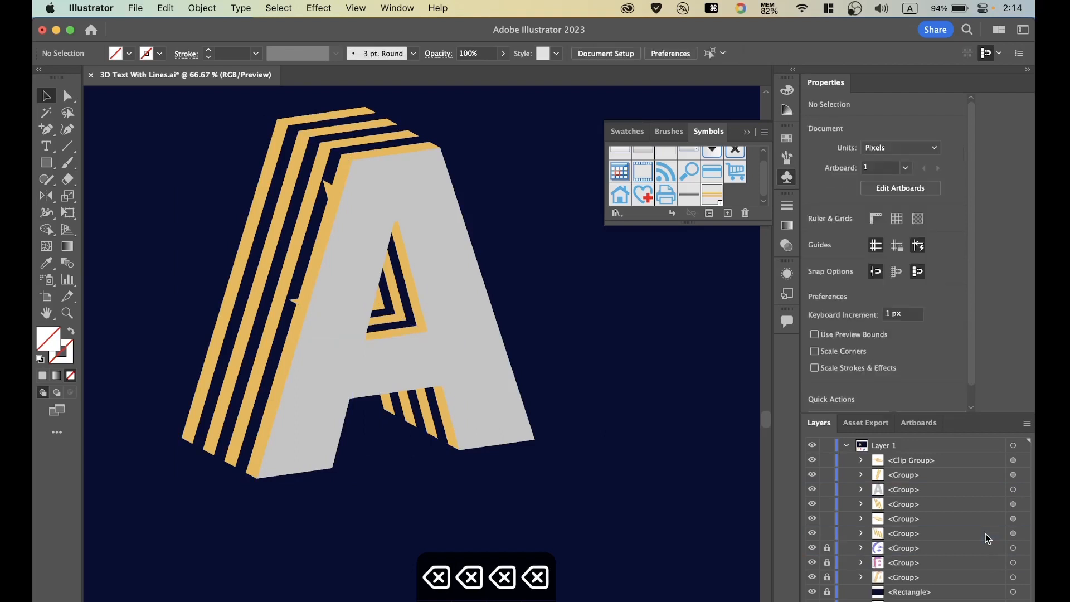
key(BackSpace)
Select all parts of the A and erase its grey front face and the stripe pieces overlapping it with the Shape Builder tool.
drag(216, 133, 526, 461)
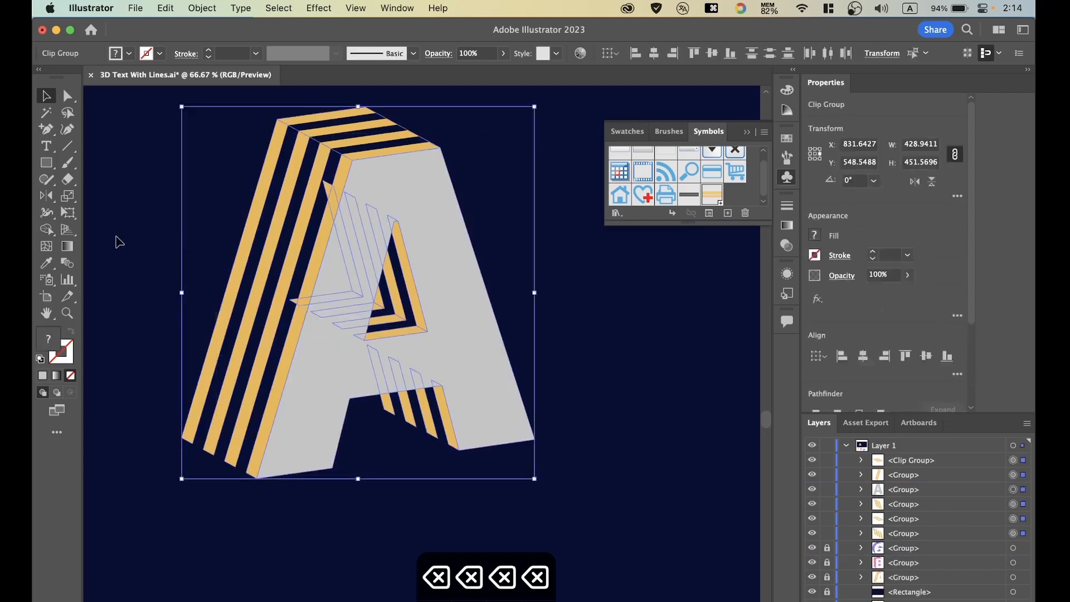
click(46, 229)
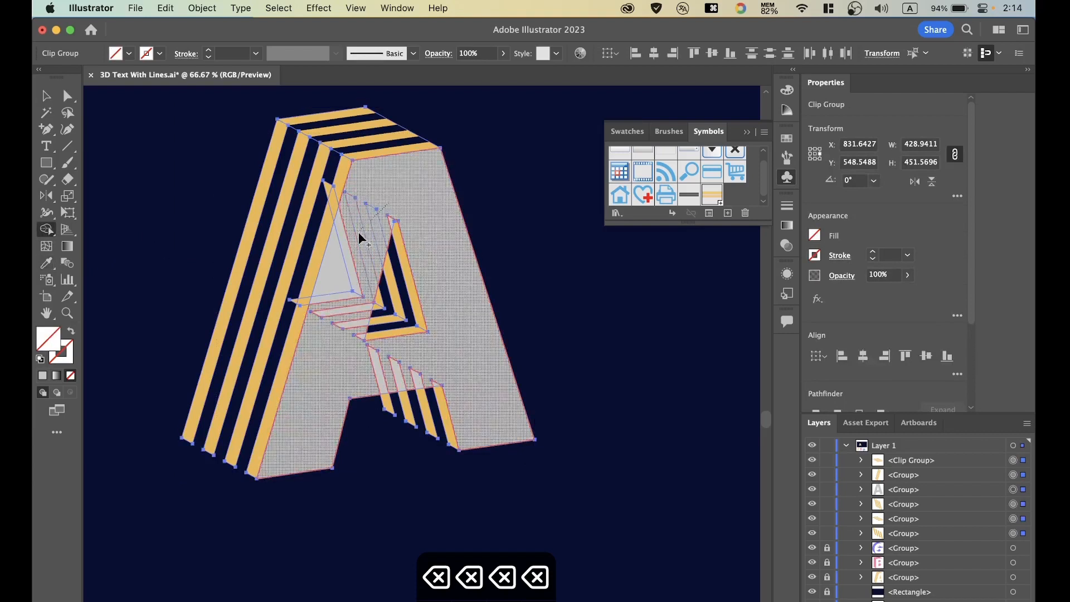
drag(348, 249, 332, 304)
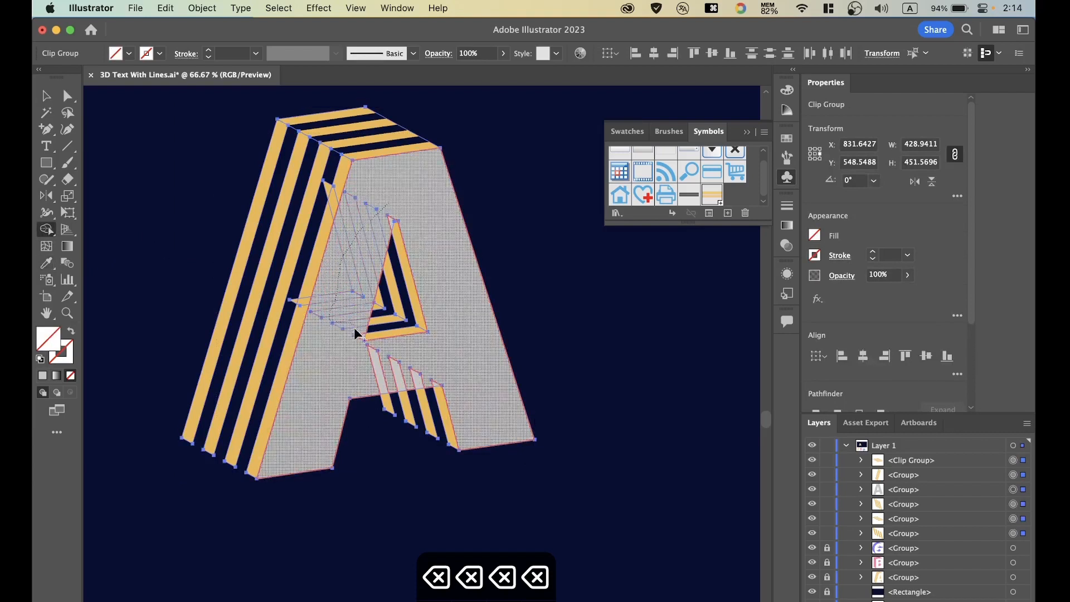
mouse_move(356, 344)
mouse_down()
mouse_move(370, 370)
mouse_move(441, 379)
mouse_up()
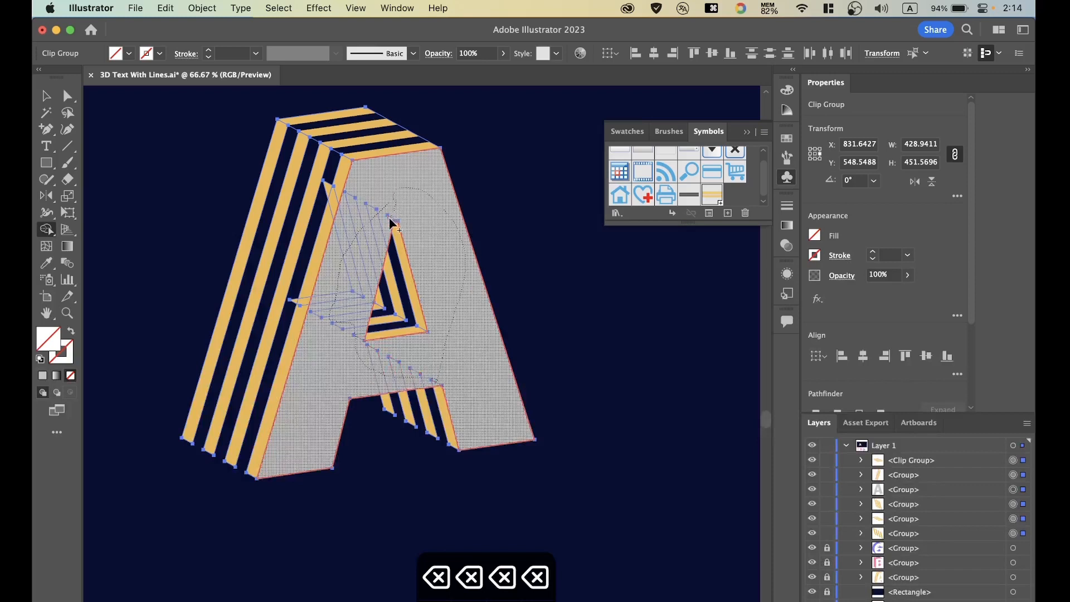
drag(392, 224, 353, 227)
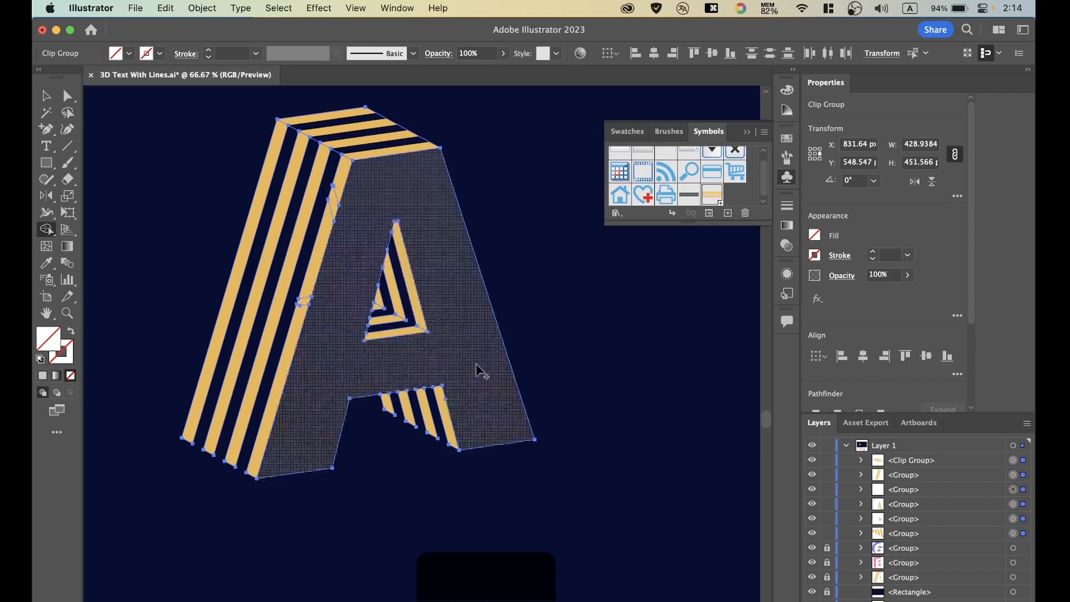
click(46, 96)
click(135, 164)
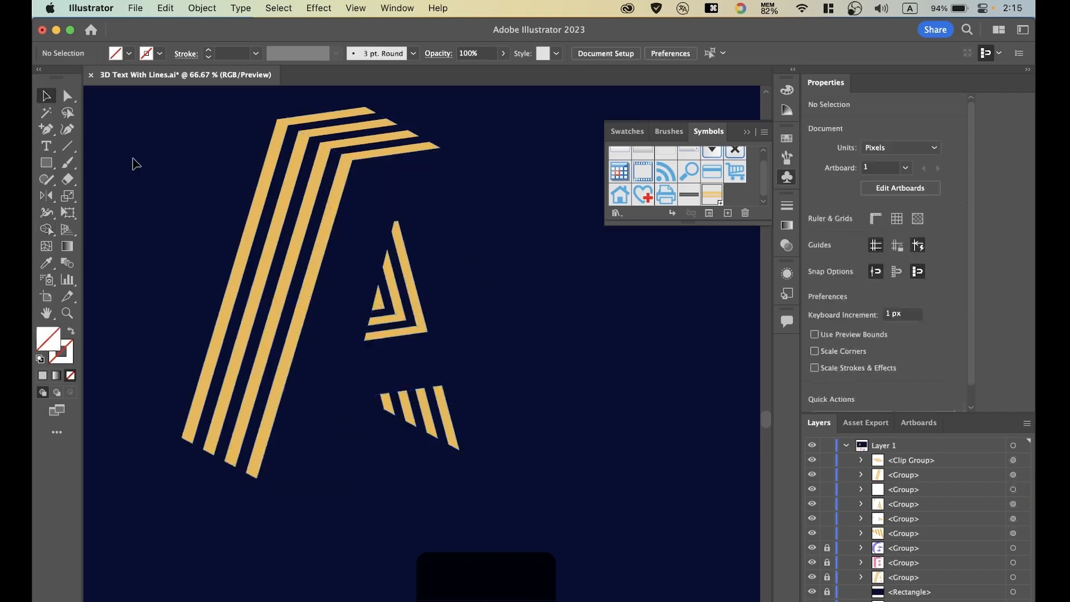
Group all the remaining stripe pieces of the letter A into one object and deselect it.
key(super+minus)
key(super+minus)
key(super+minus)
key(super+minus)
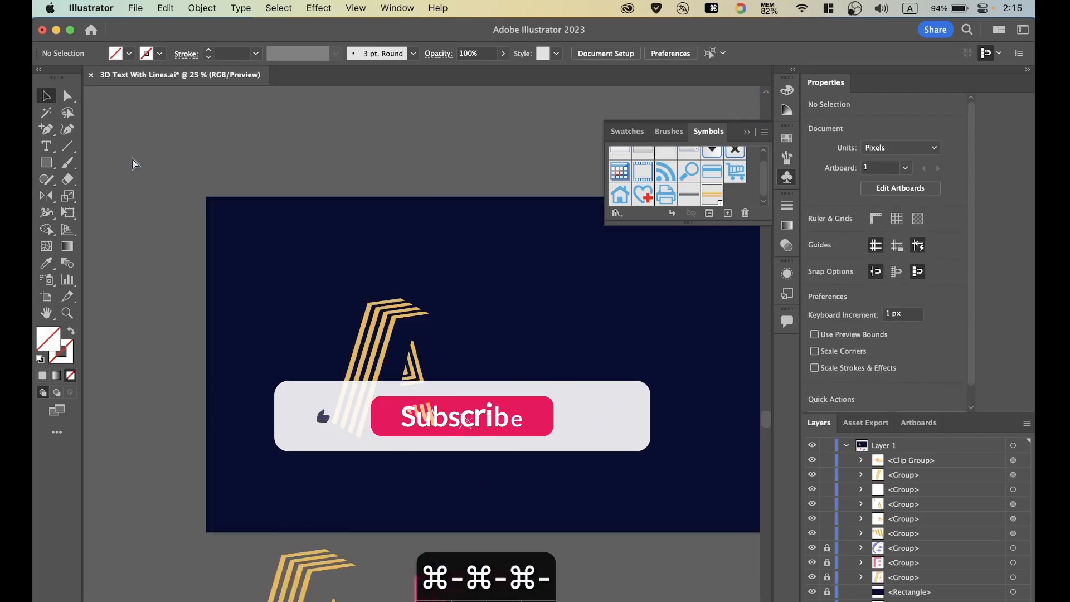
key(super+equal)
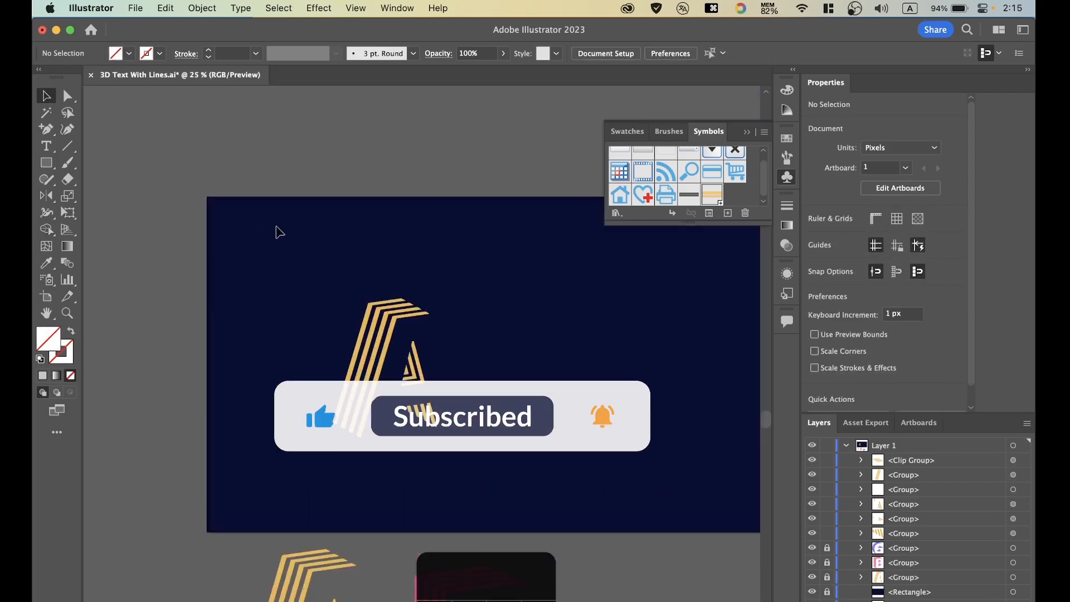
drag(276, 226, 532, 473)
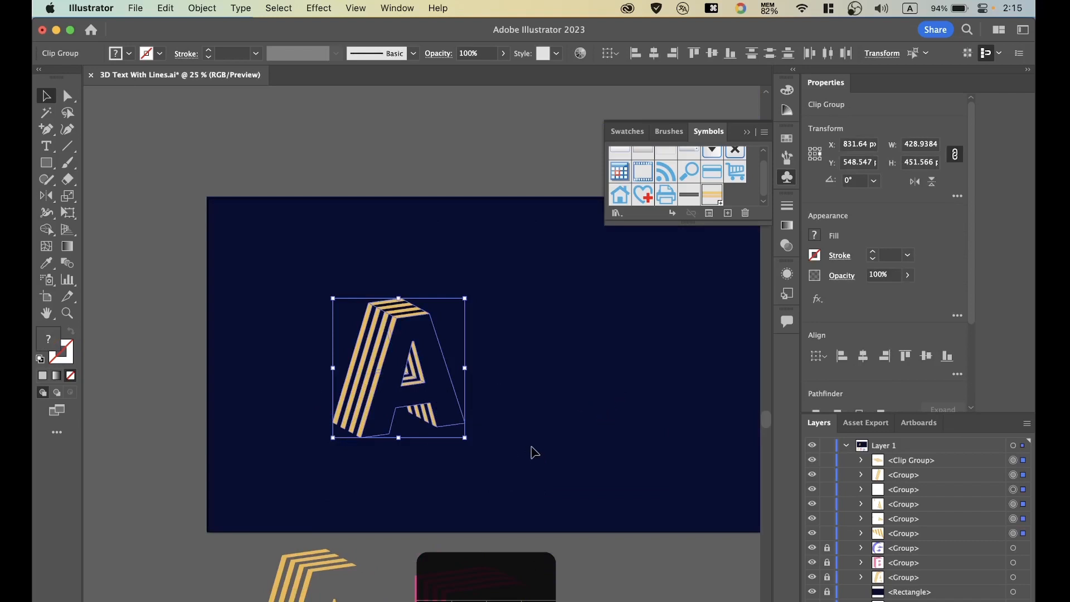
key(super+g)
click(502, 330)
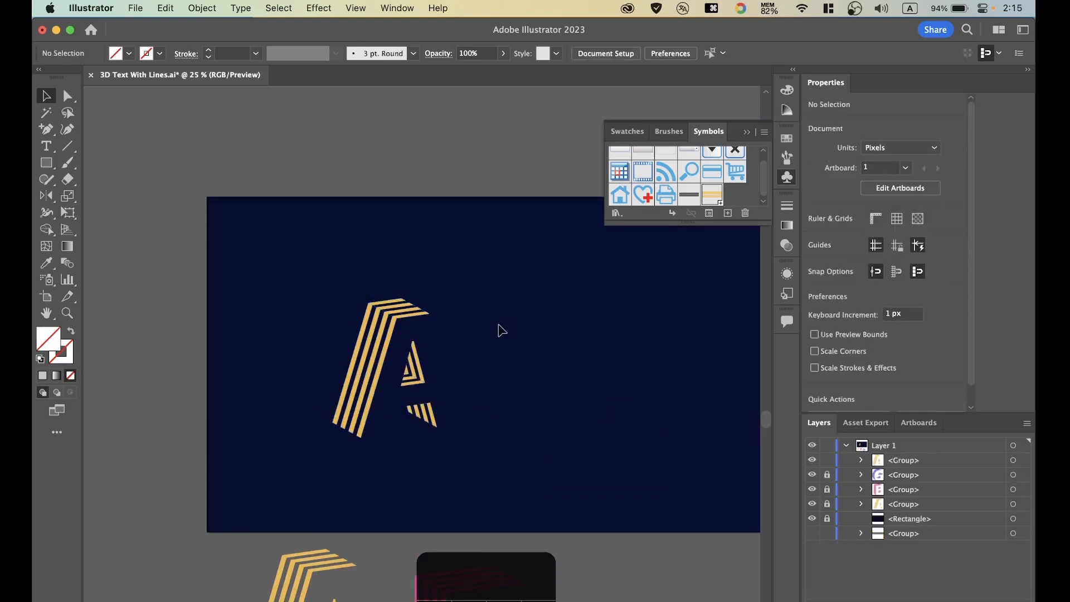
Put away the floating Symbols panel and view the striped A on the whole artboard with the sample letters beneath it.
key(super+equal)
key(super+minus)
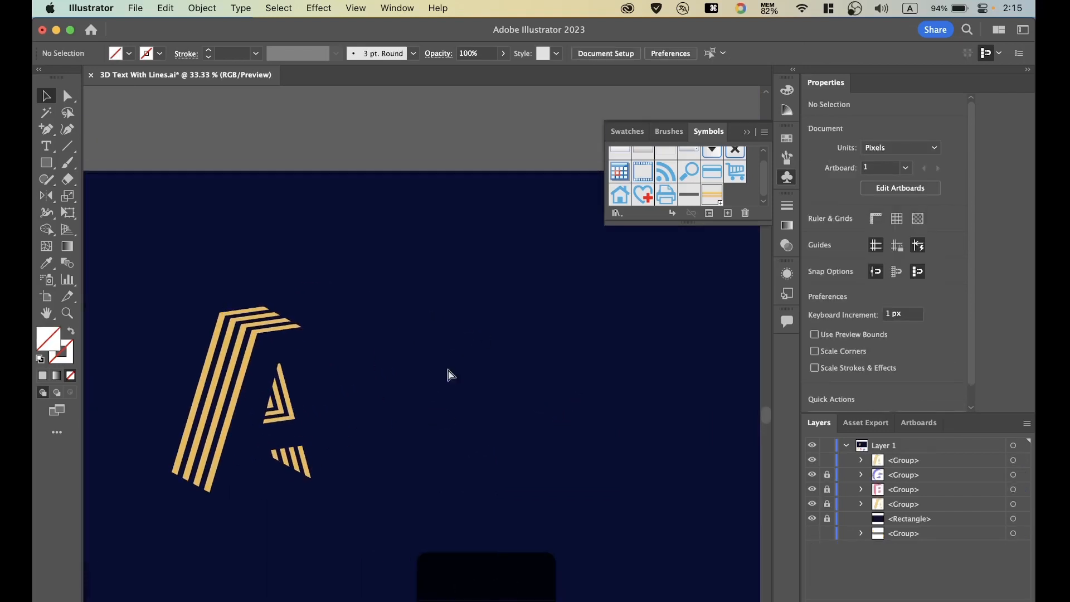
key(super+equal)
click(744, 131)
key(space)
drag(404, 348, 468, 303)
key(super+minus)
key(super+minus)
key(space)
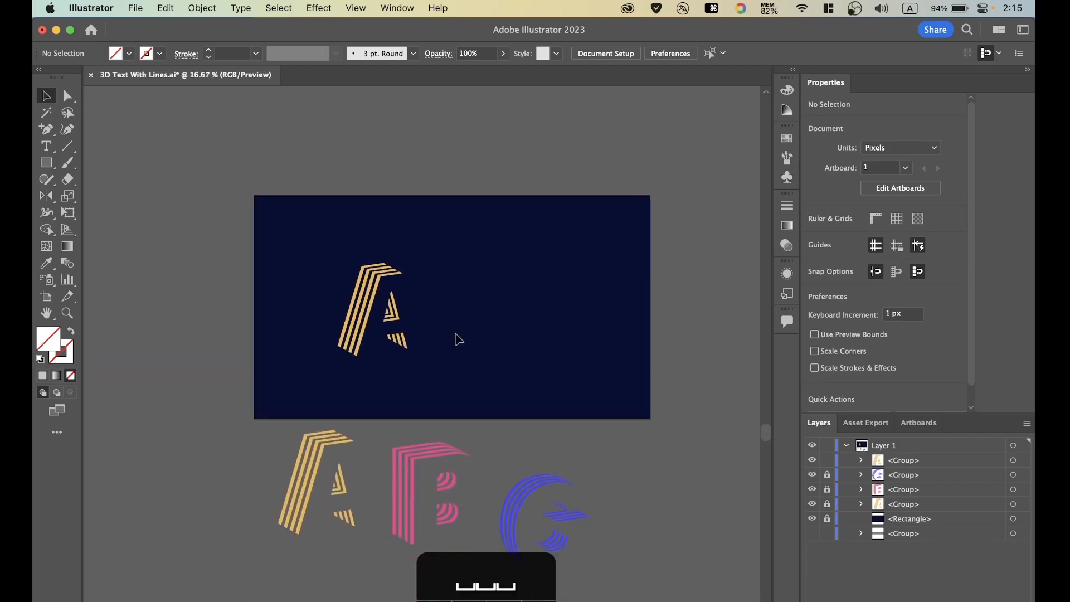
click(855, 7)
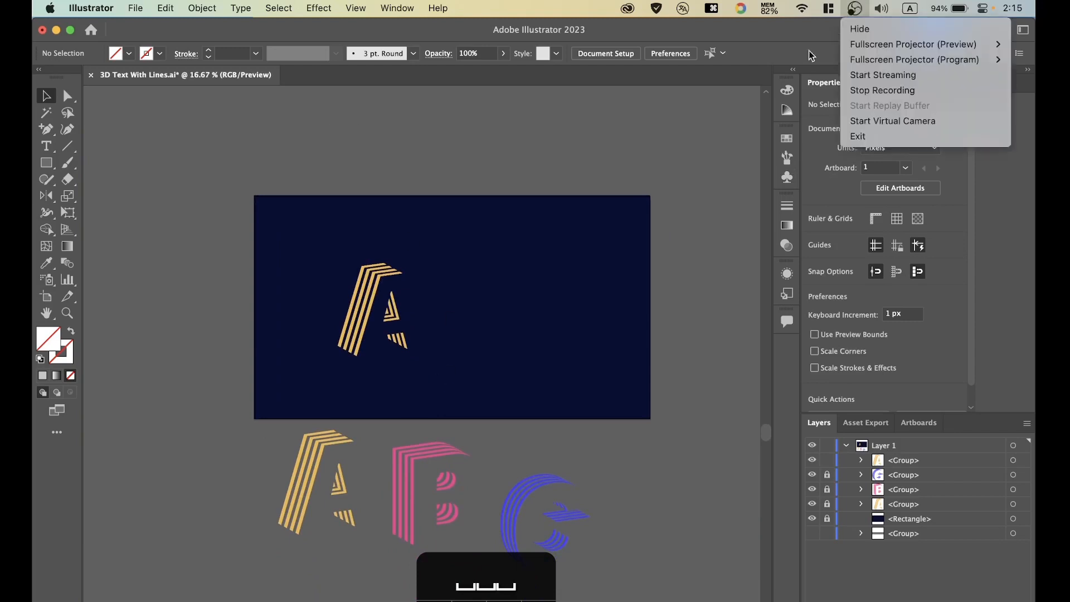